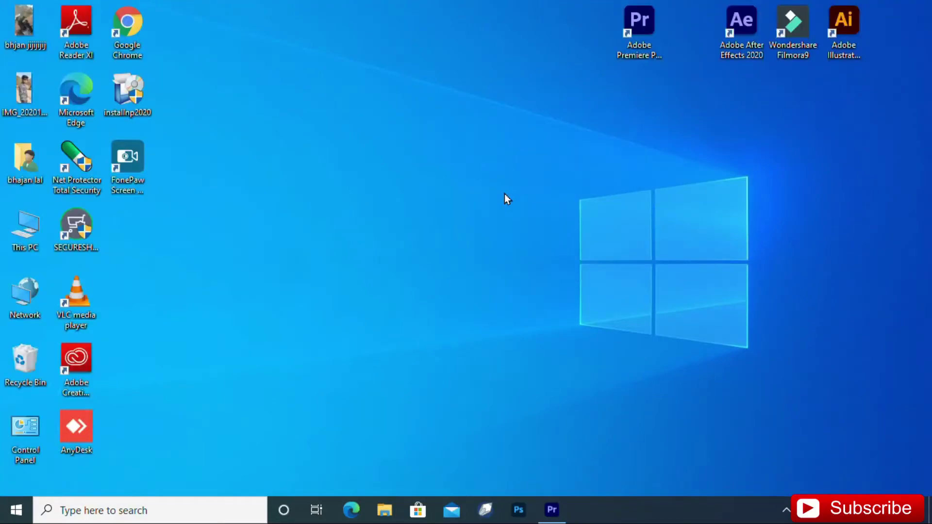
# Step: Restore the Premiere Pro window showing the businesswoman photo sequence
pyautogui.click(556, 510)
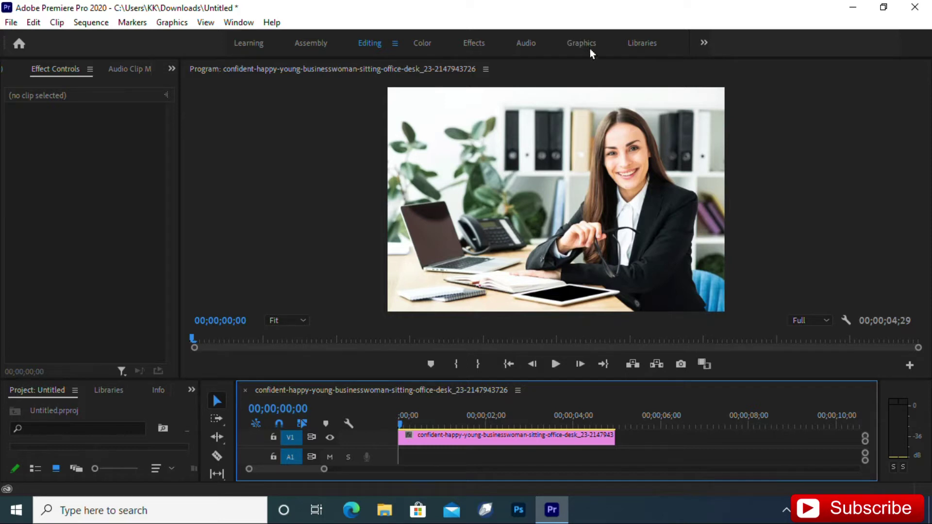
# Step: Switch to the Graphics workspace and put Essential Graphics in its Edit mode
pyautogui.click(590, 45)
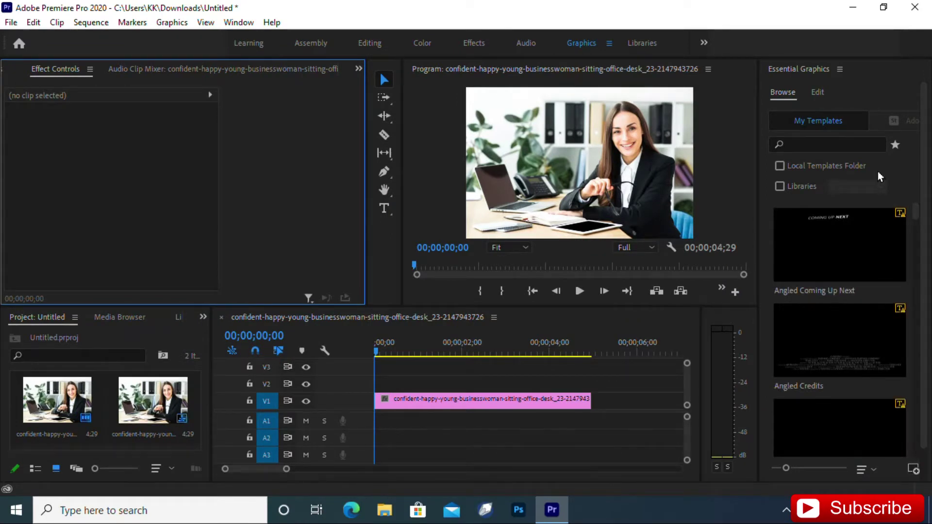
pyautogui.click(779, 77)
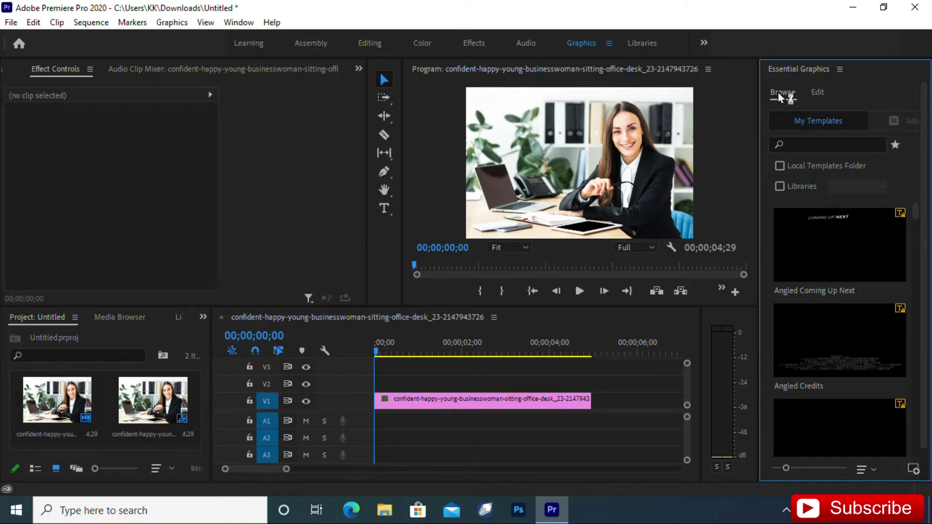
pyautogui.click(817, 93)
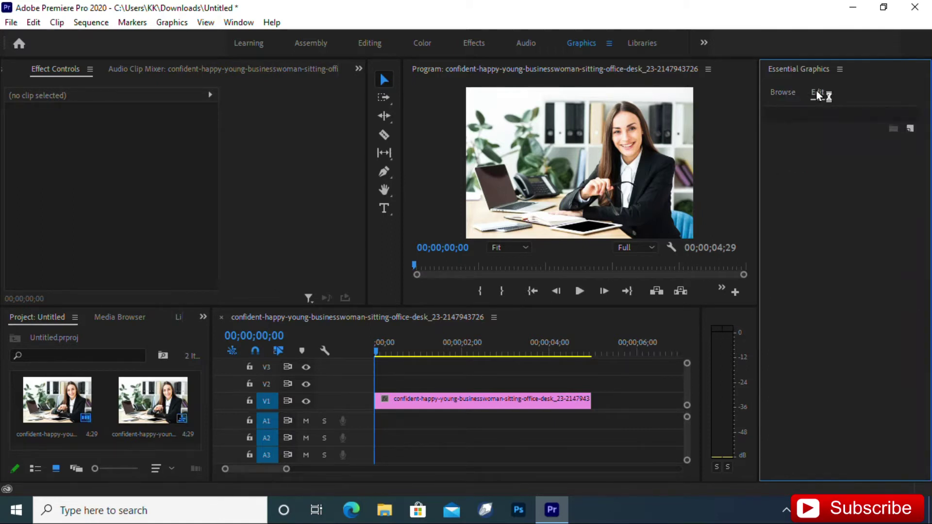
pyautogui.click(783, 92)
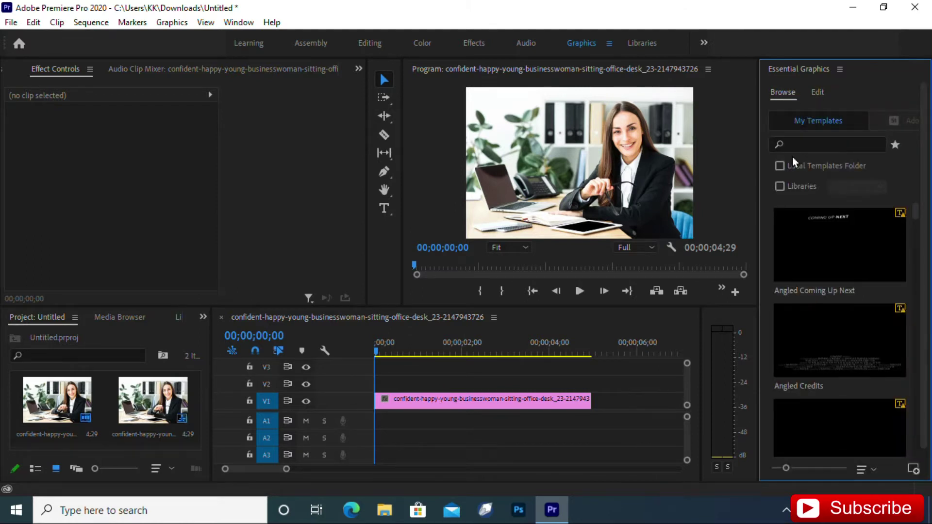
pyautogui.click(816, 96)
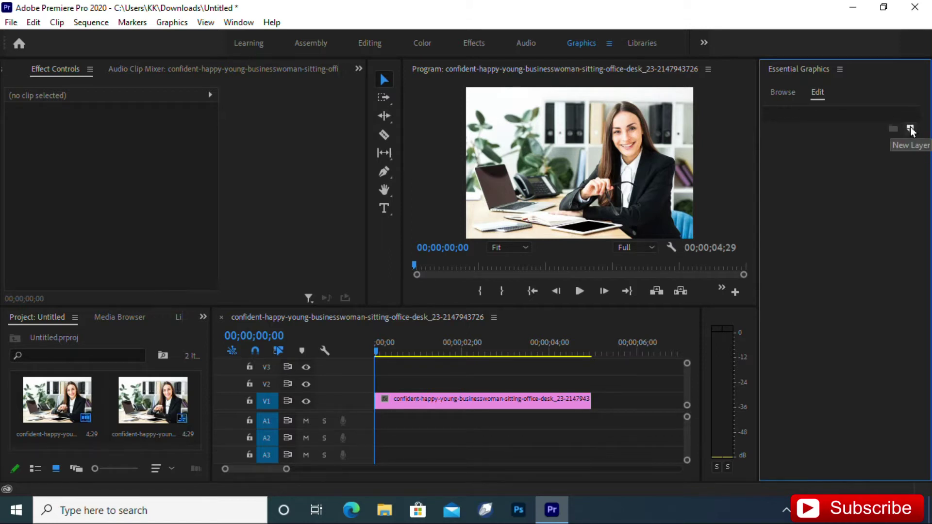
# Step: Add a rectangle layer and reshape it into a wide, short bar at lower left
pyautogui.click(911, 130)
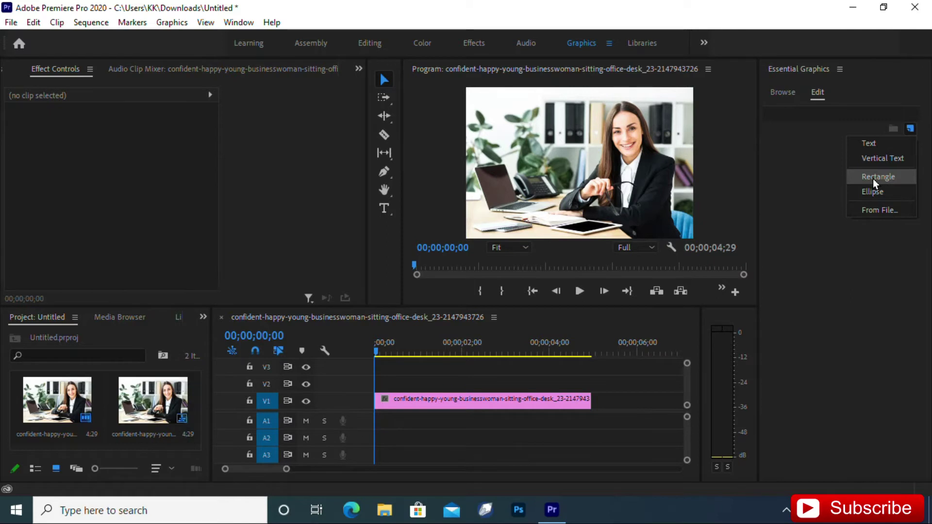
pyautogui.click(873, 178)
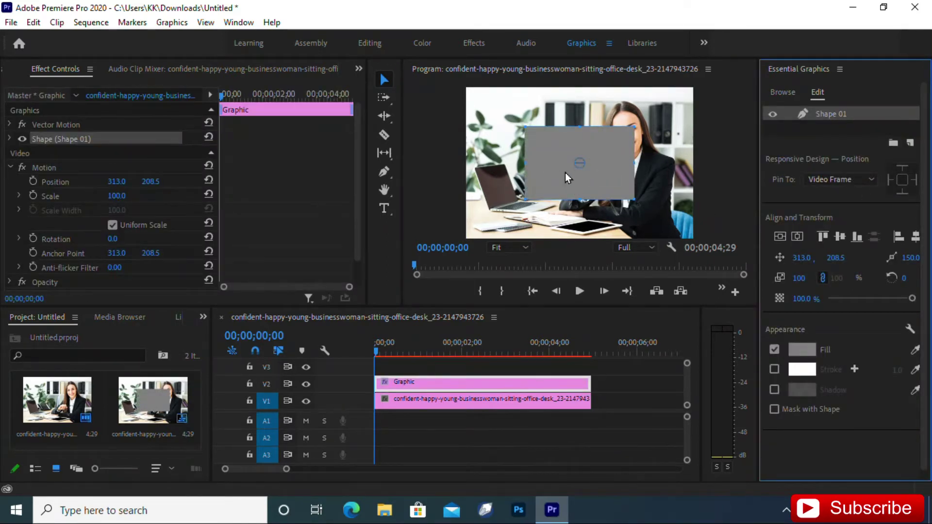
pyautogui.moveTo(626, 164); pyautogui.dragTo(677, 164)
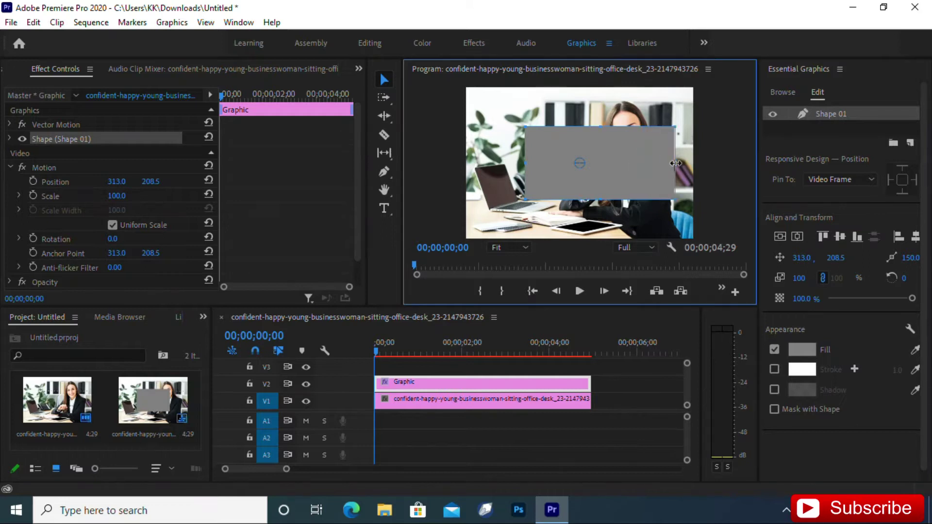
pyautogui.moveTo(600, 127)
pyautogui.mouseDown()
pyautogui.moveTo(604, 178)
pyautogui.moveTo(603, 164)
pyautogui.mouseUp()
pyautogui.moveTo(675, 180)
pyautogui.mouseDown()
pyautogui.moveTo(640, 179)
pyautogui.moveTo(577, 222)
pyautogui.moveTo(535, 207)
pyautogui.moveTo(553, 222)
pyautogui.mouseUp()
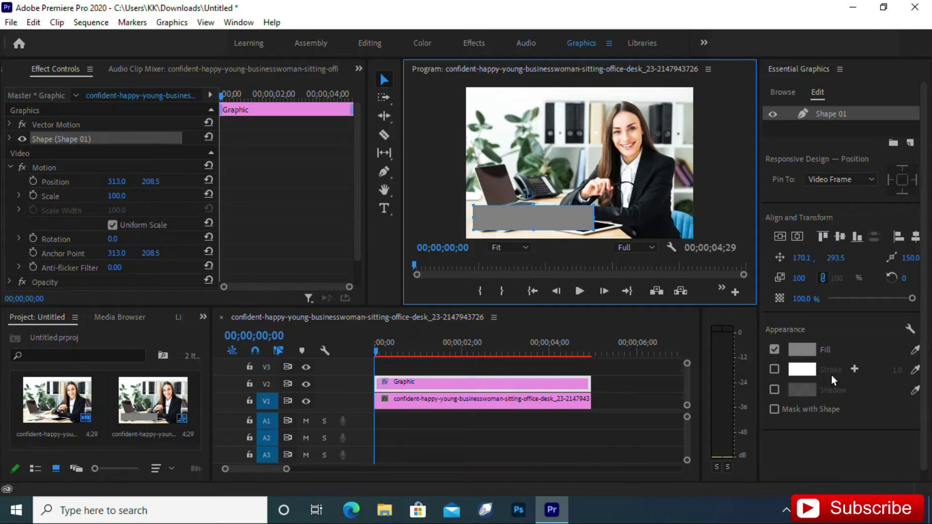
# Step: Fill the rectangle with bright blue 0624BB
pyautogui.click(800, 351)
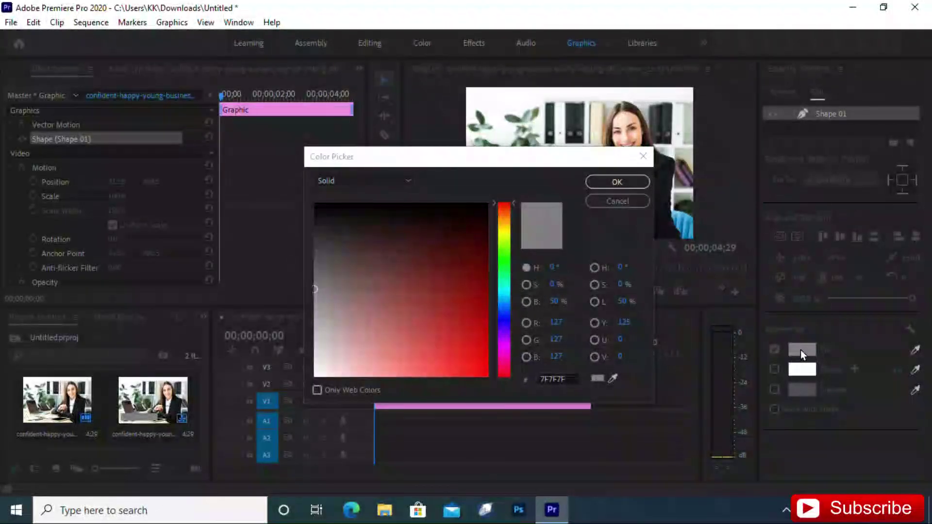
pyautogui.click(503, 314)
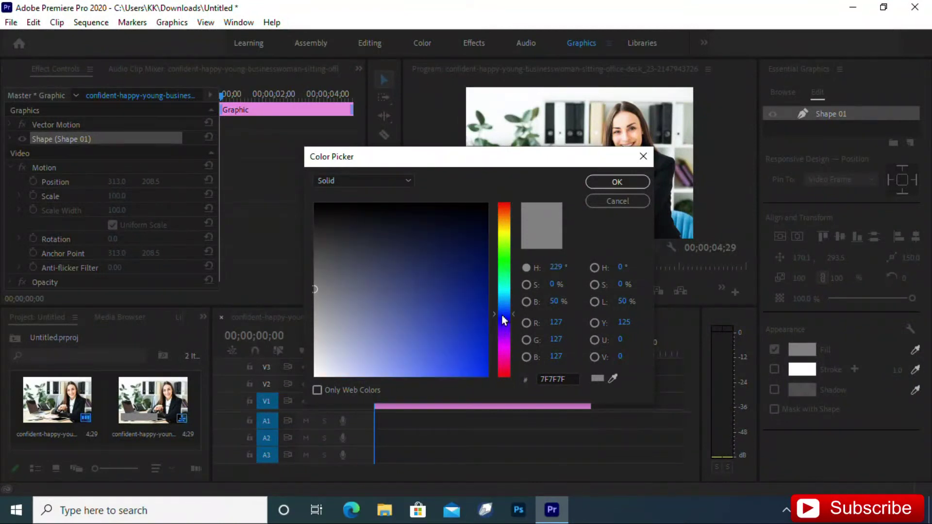
pyautogui.click(481, 315)
pyautogui.click(480, 209)
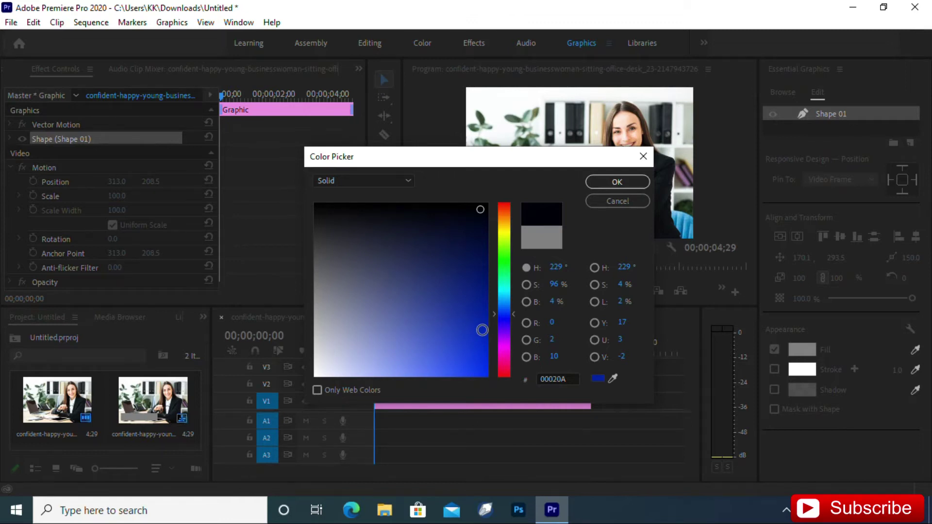
pyautogui.click(482, 330)
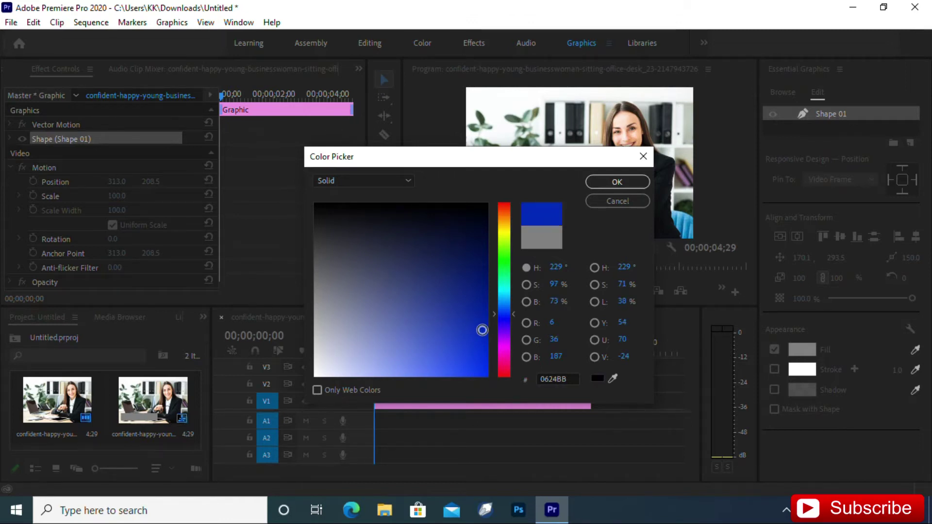
pyautogui.click(631, 182)
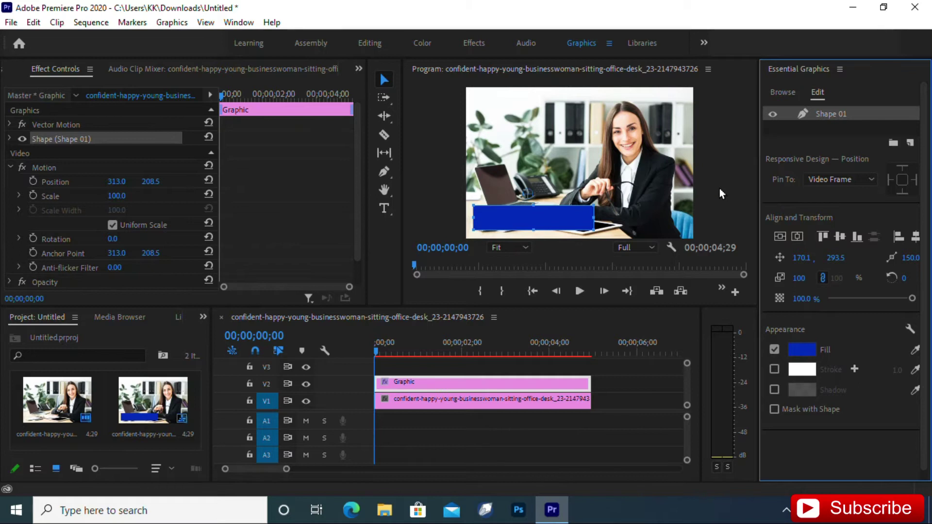
# Step: Add a new text layer and move its box left and down in the frame
pyautogui.click(910, 143)
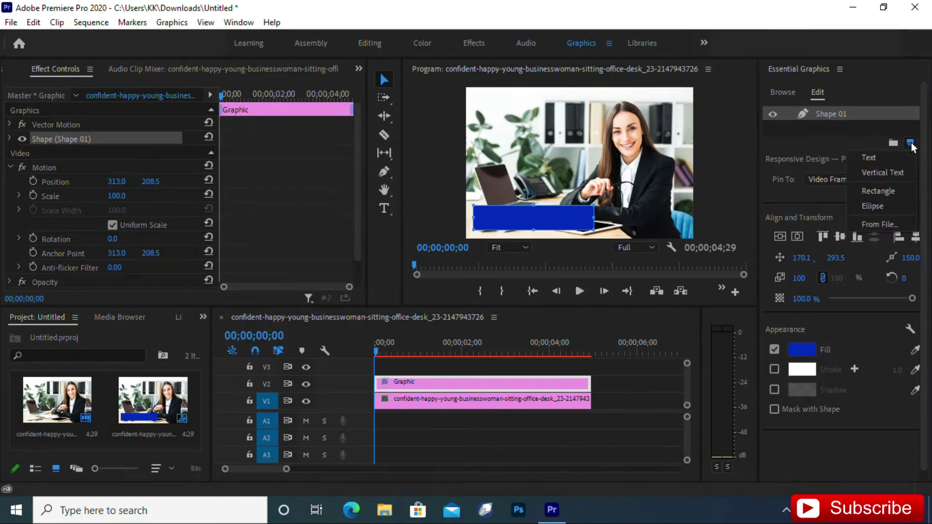
pyautogui.click(890, 159)
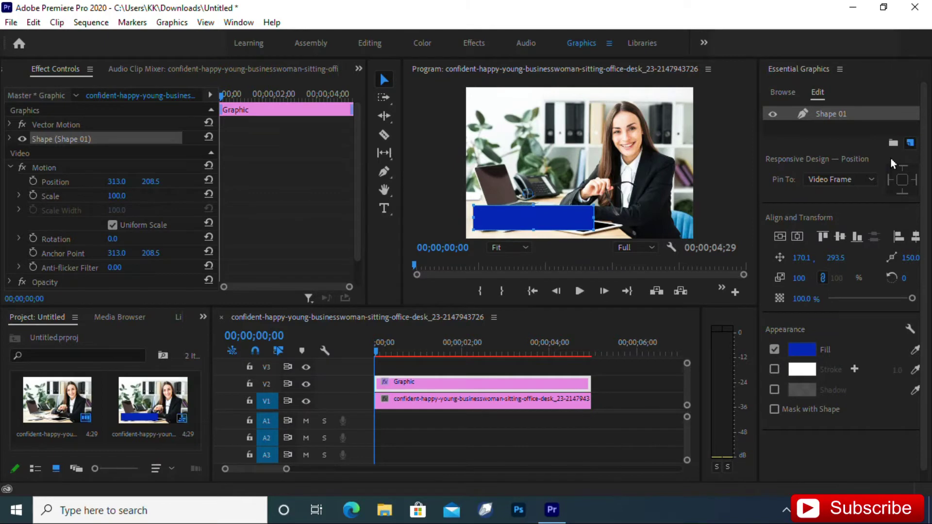
pyautogui.click(638, 152)
pyautogui.moveTo(637, 152); pyautogui.dragTo(528, 162)
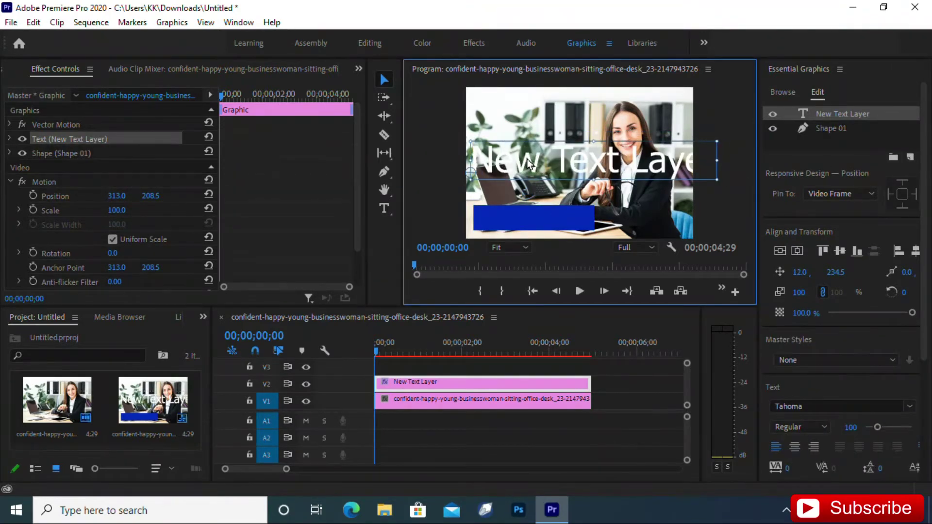
# Step: Replace the placeholder text with 'yadav'
pyautogui.click(384, 209)
pyautogui.tripleClick(564, 160)
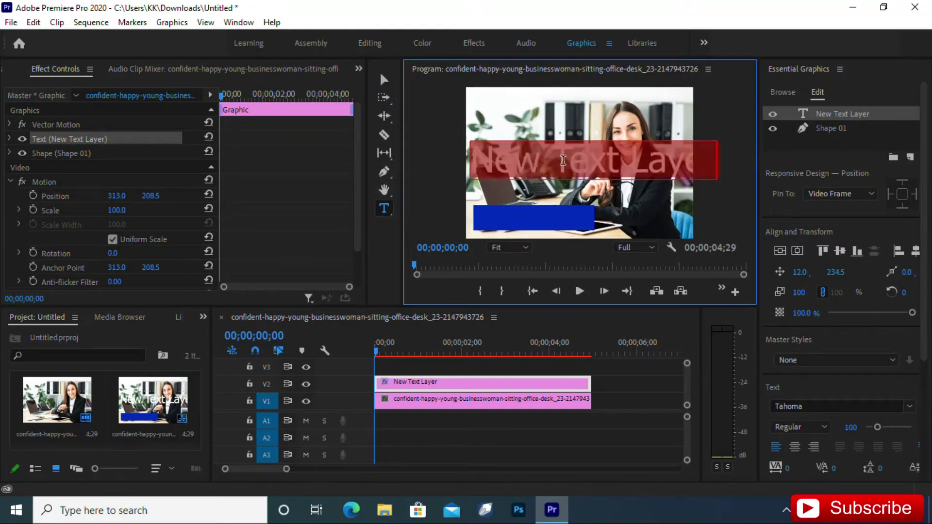
pyautogui.write('y')
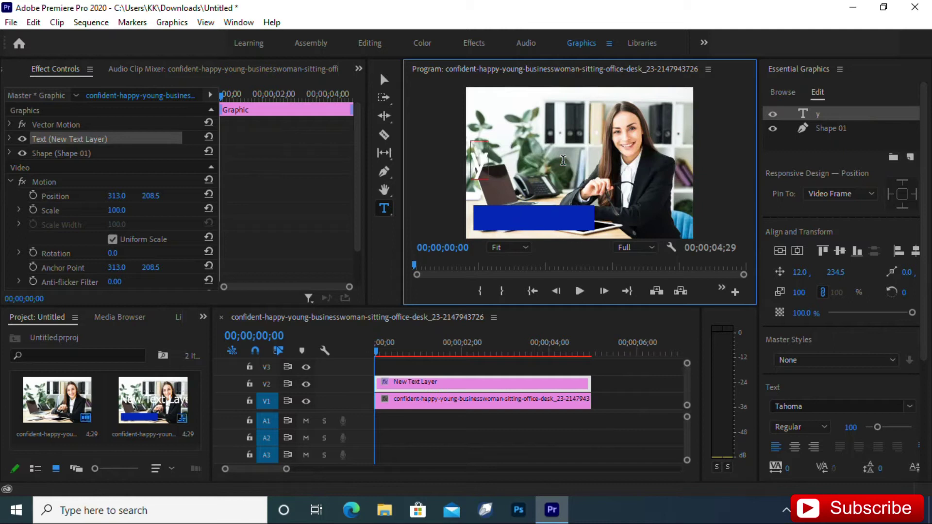
pyautogui.write('adav')
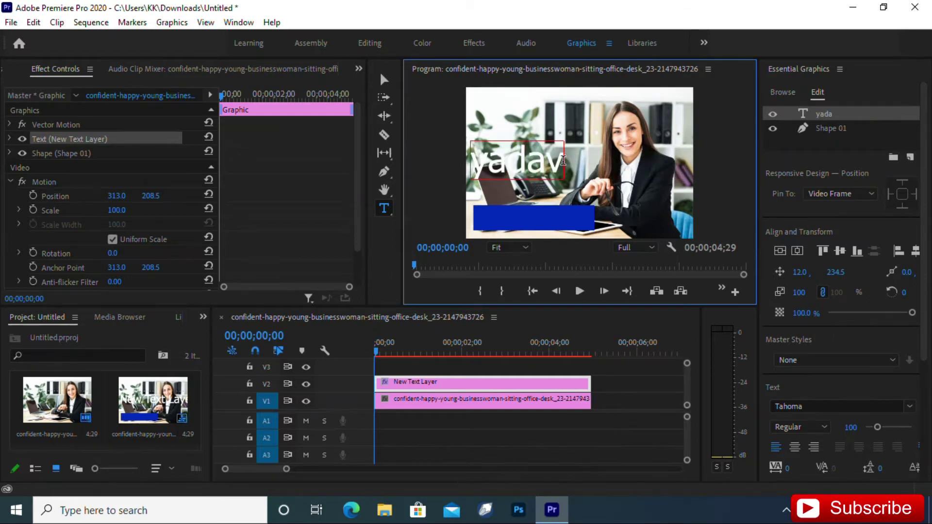
pyautogui.doubleClick(562, 160)
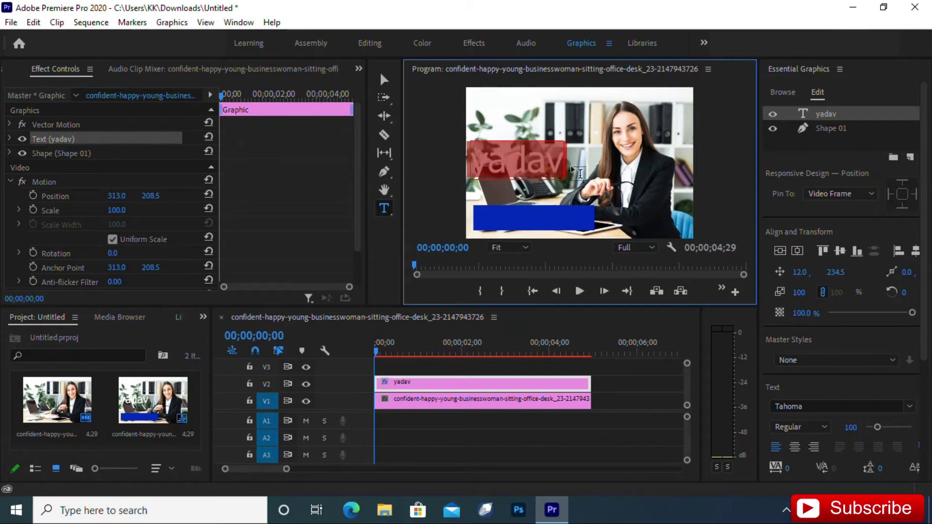
pyautogui.moveTo(922, 267); pyautogui.dragTo(917, 383)
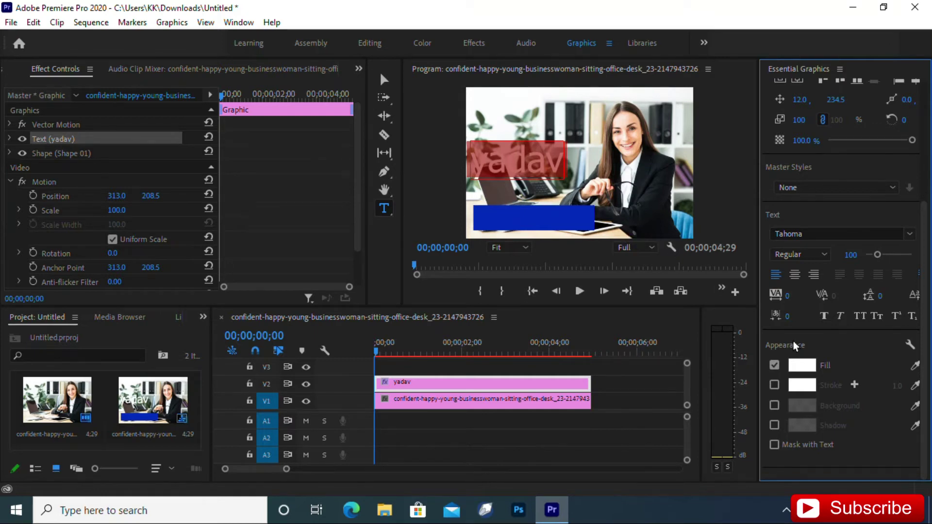
# Step: Give the text a near-black fill and scale the yadav text down to 72%
pyautogui.click(802, 366)
pyautogui.moveTo(442, 181); pyautogui.dragTo(308, 172)
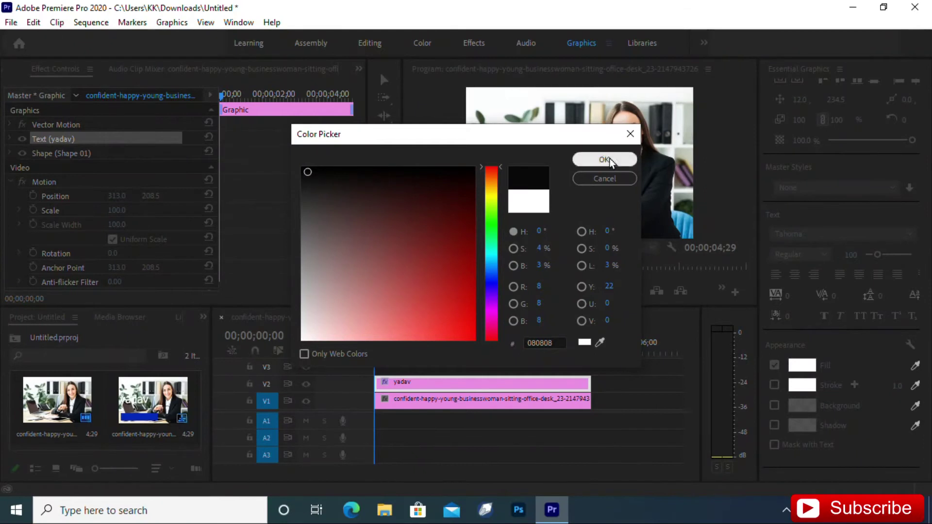
pyautogui.click(604, 159)
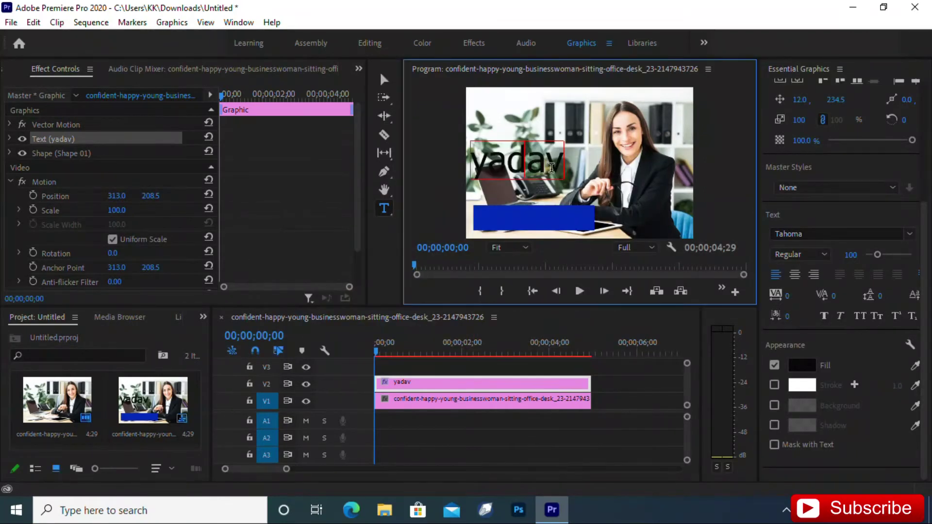
pyautogui.click(384, 79)
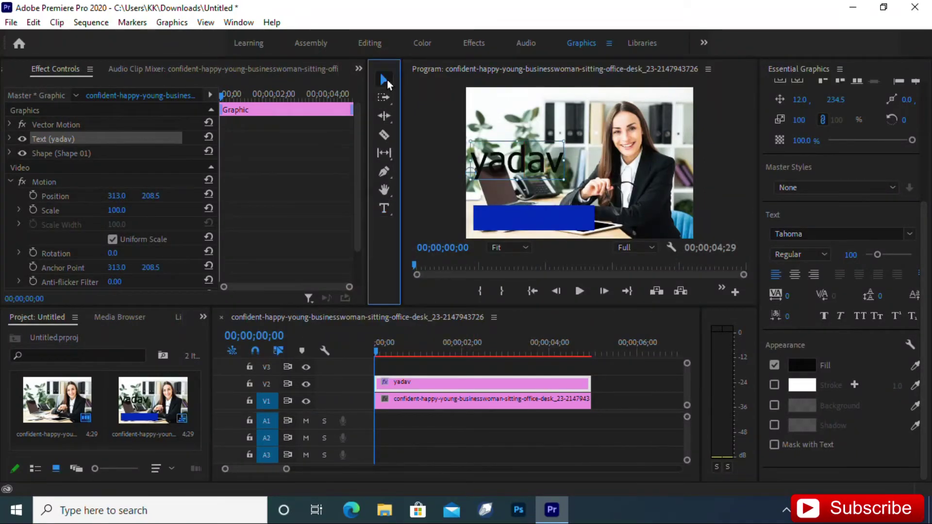
pyautogui.moveTo(471, 144); pyautogui.dragTo(521, 217)
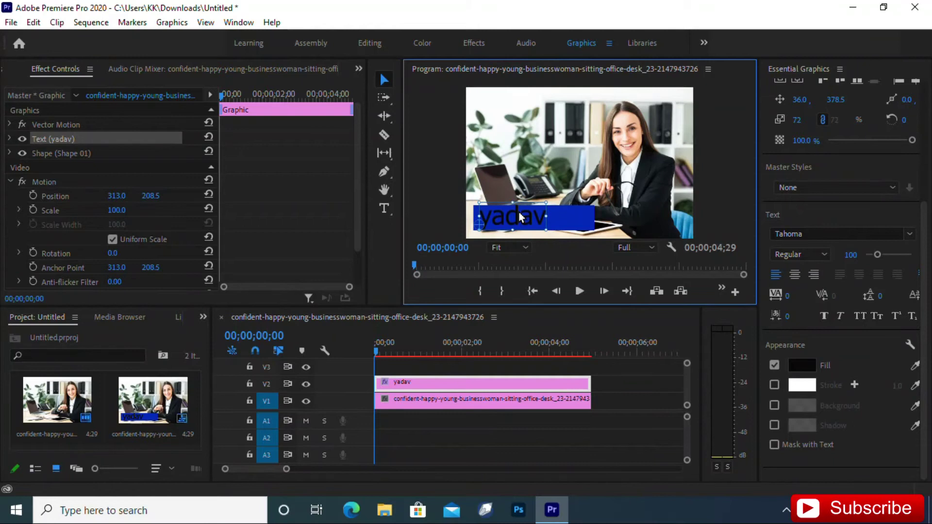
# Step: Change the yadav text fill to white (FCF8F8)
pyautogui.click(384, 208)
pyautogui.doubleClick(505, 220)
pyautogui.click(801, 365)
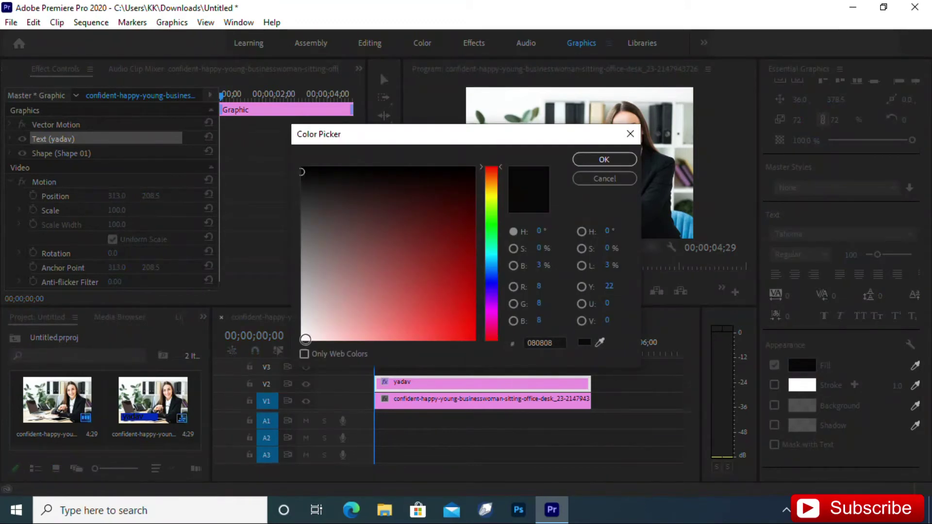
pyautogui.click(304, 338)
pyautogui.click(604, 159)
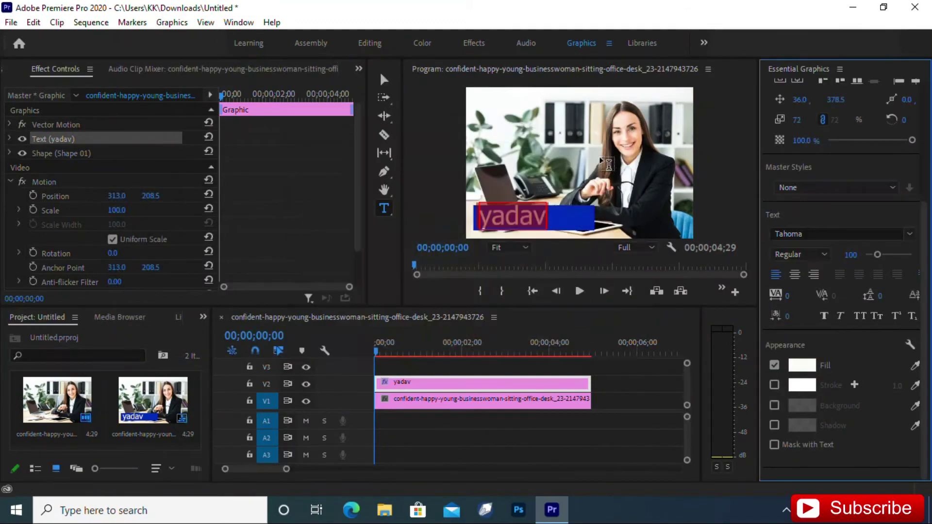
pyautogui.click(534, 220)
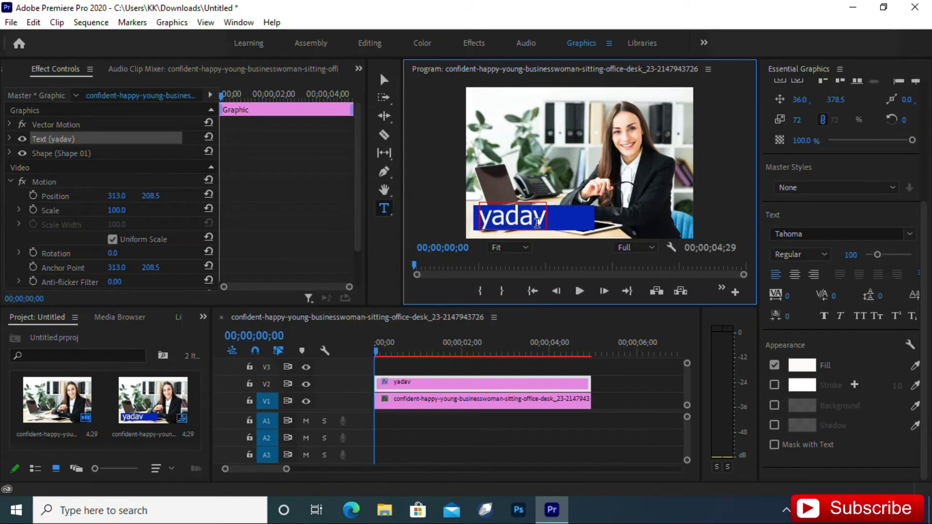
# Step: Drag the blue Shape 01 box's edge in so it fits tightly around the Yadav text
pyautogui.press('End')
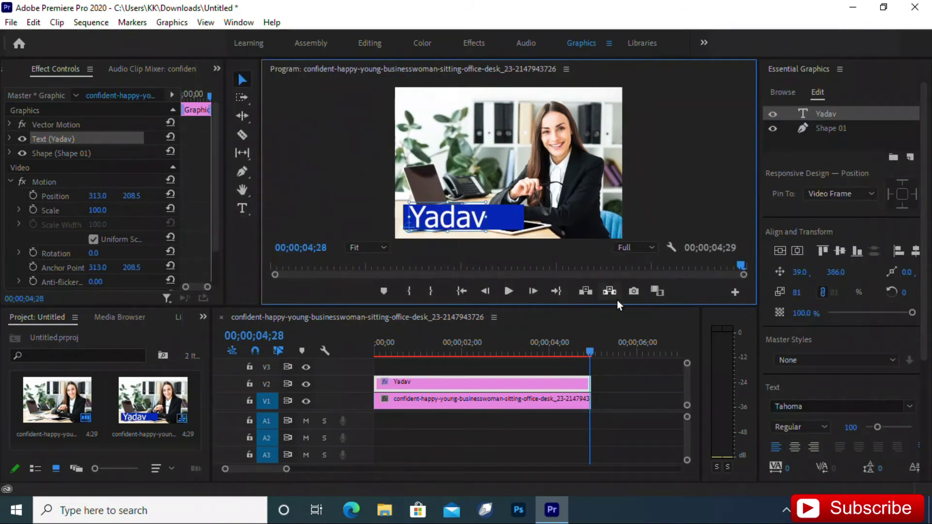
pyautogui.moveTo(547, 310); pyautogui.dragTo(546, 420)
pyautogui.click(451, 325)
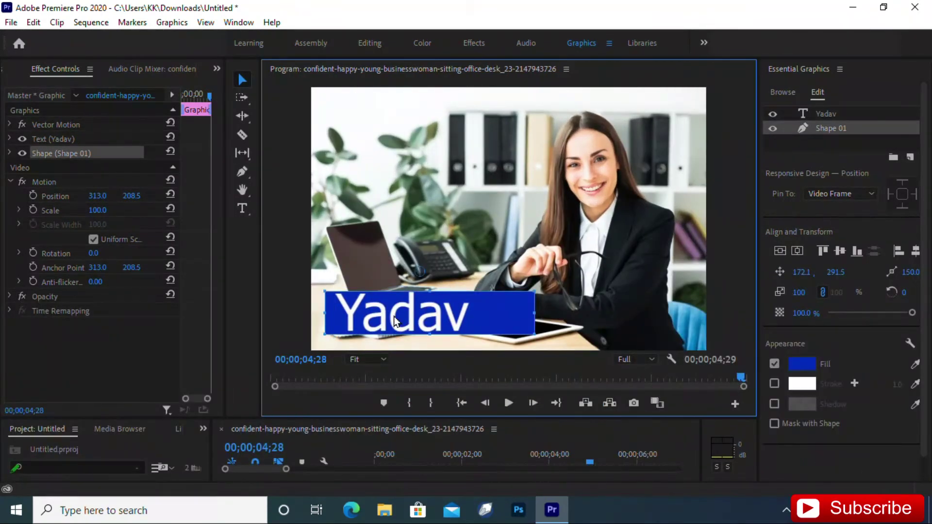
pyautogui.click(245, 212)
pyautogui.click(374, 316)
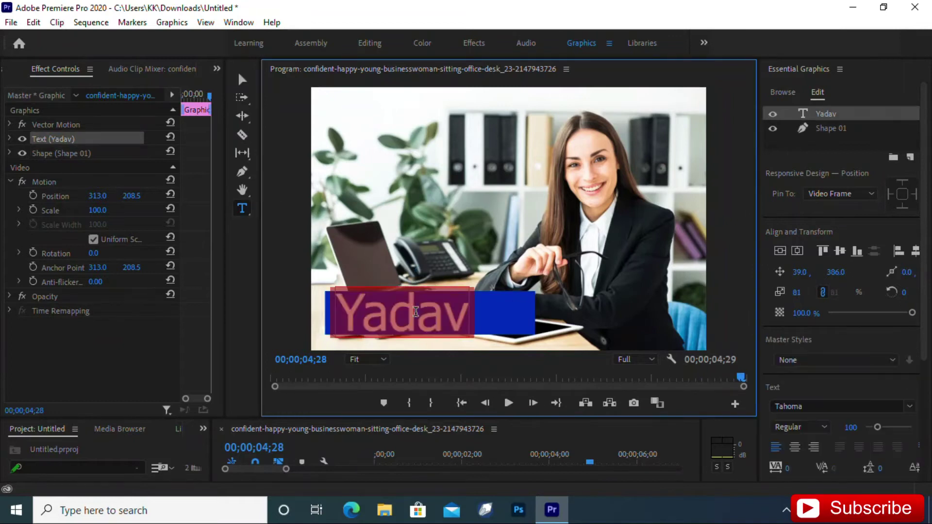
pyautogui.press('Escape')
pyautogui.moveTo(333, 284); pyautogui.dragTo(335, 292)
pyautogui.click(509, 316)
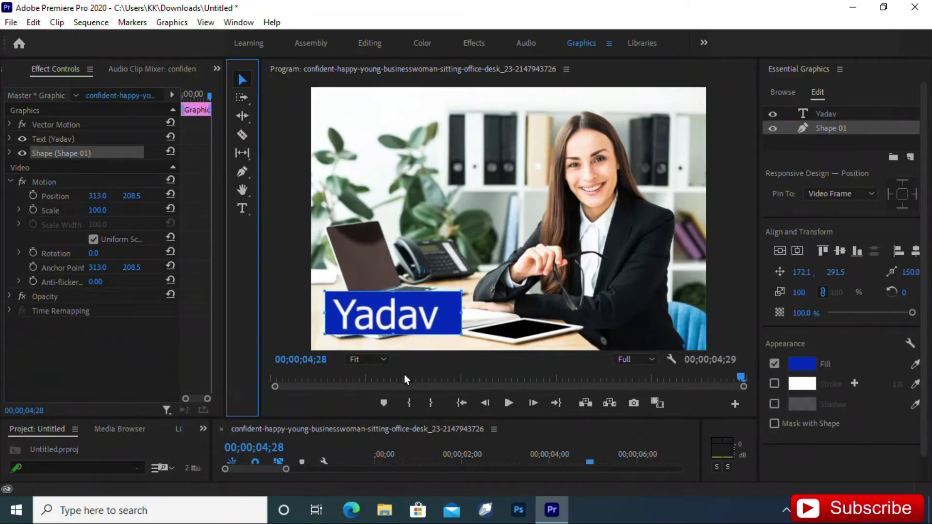
pyautogui.click(538, 308)
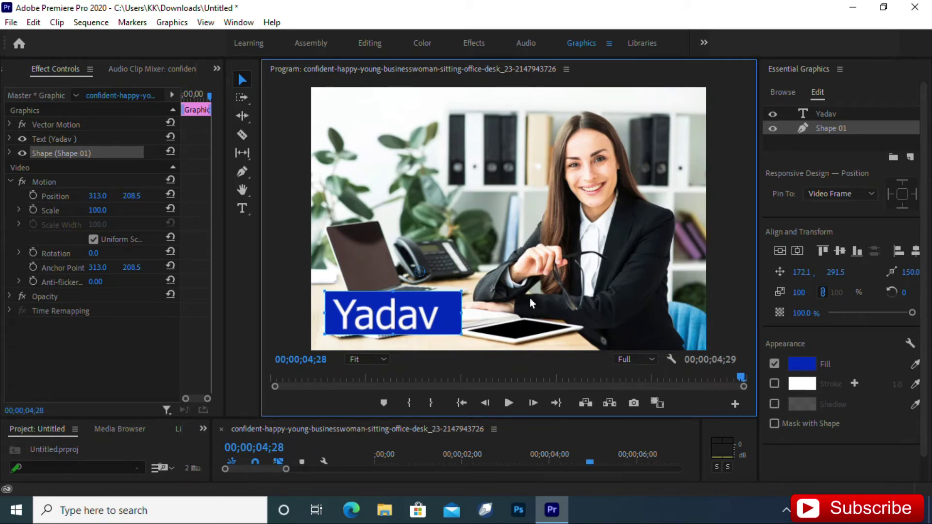
pyautogui.click(242, 208)
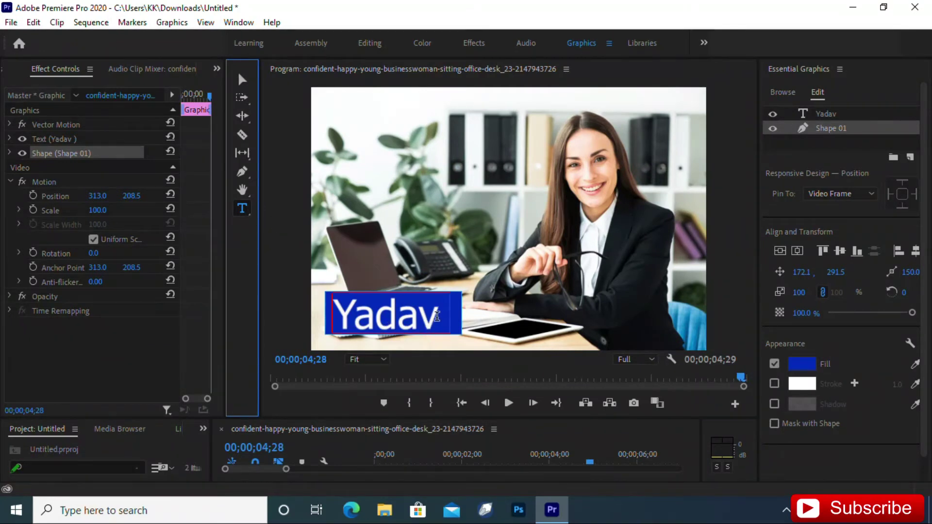
pyautogui.click(438, 319)
pyautogui.write('Gra')
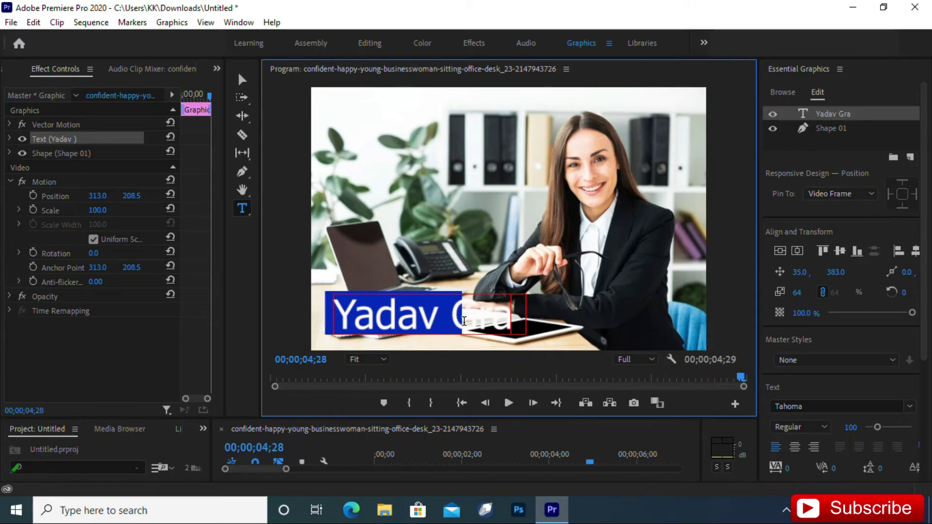
pyautogui.press('BackSpace')
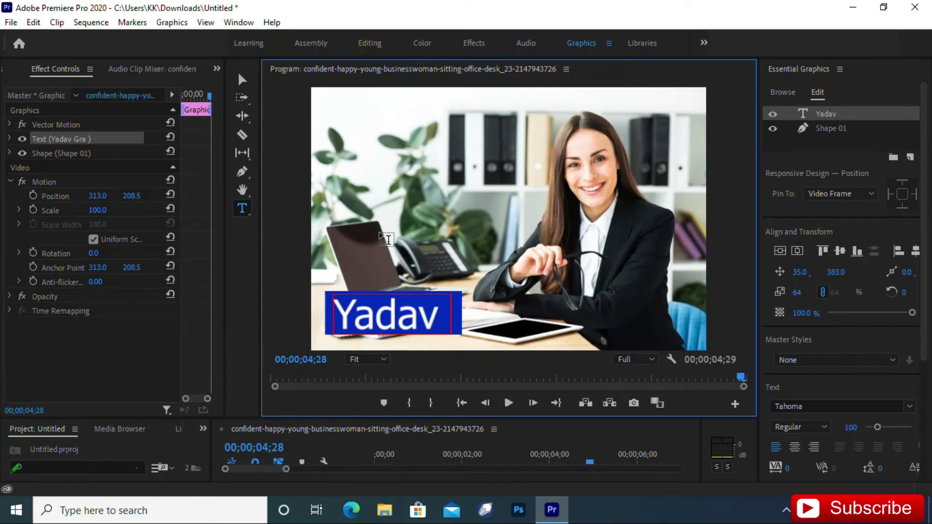
pyautogui.click(239, 80)
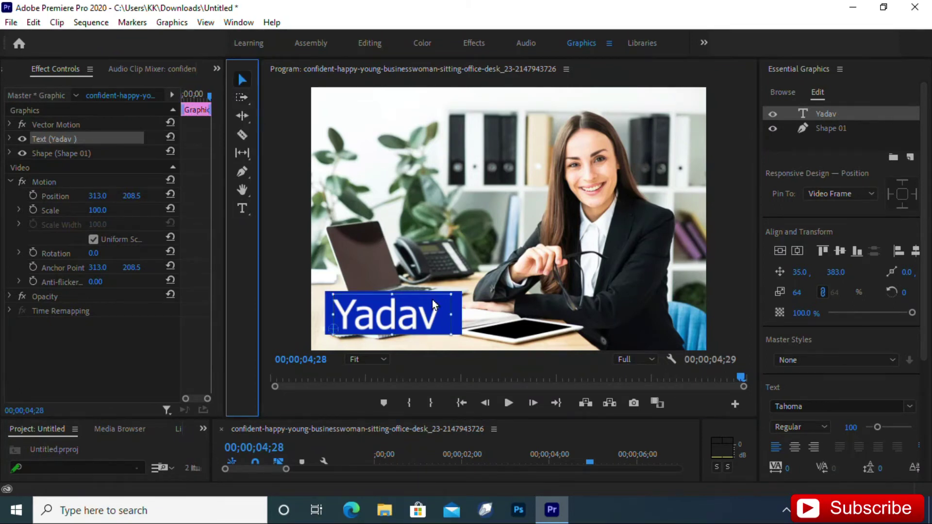
pyautogui.click(484, 316)
pyautogui.click(452, 310)
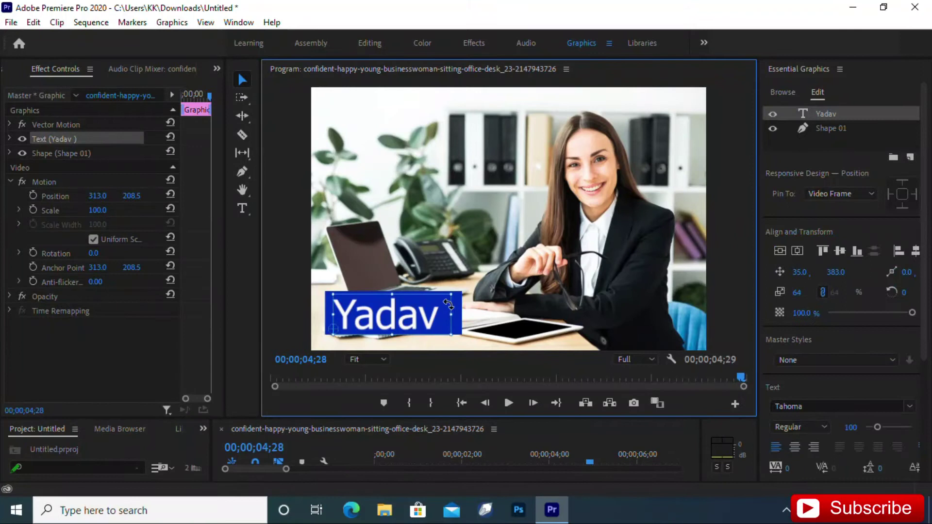
pyautogui.click(505, 318)
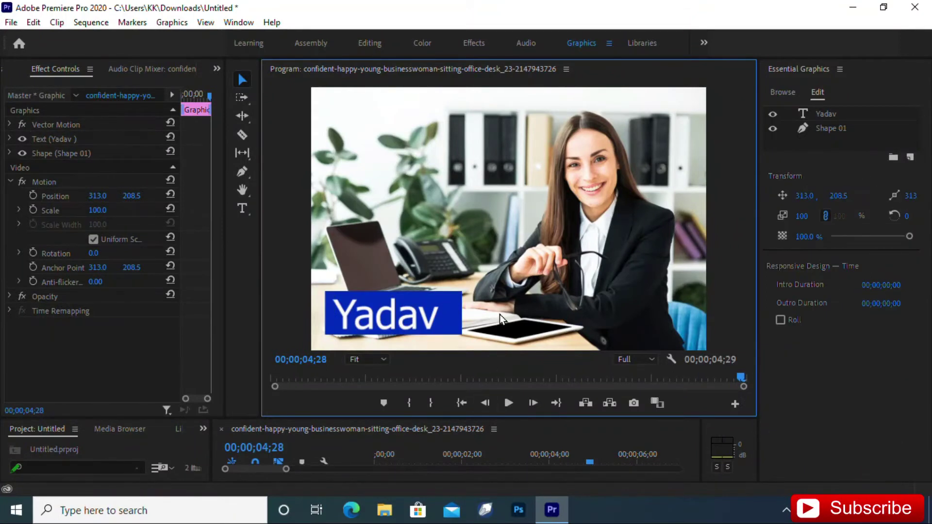
pyautogui.click(456, 303)
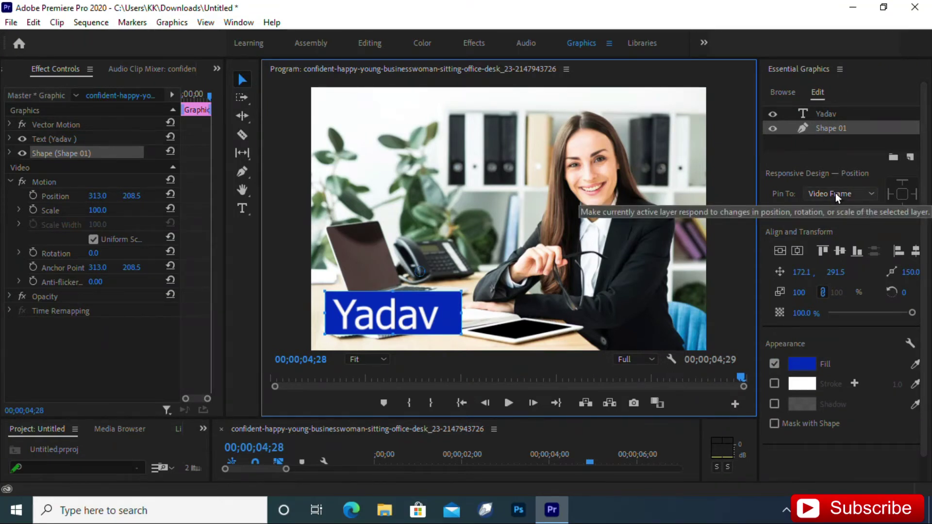
# Step: Pin Shape 01 to the Yadav text layer on all four edges
pyautogui.click(839, 194)
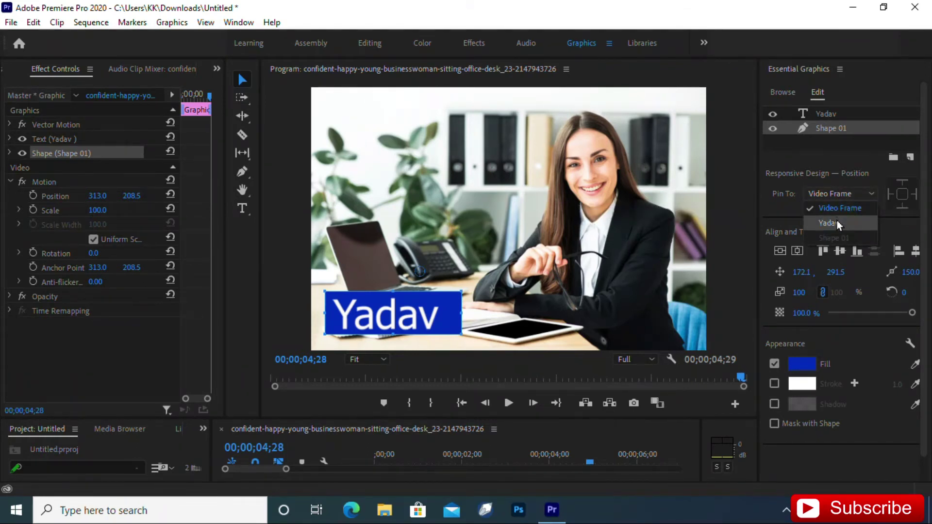
pyautogui.click(838, 223)
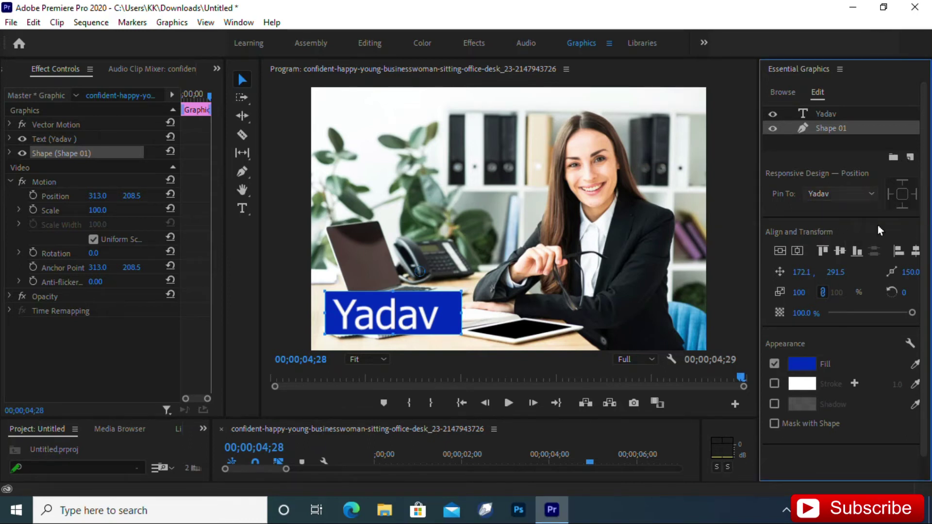
pyautogui.click(906, 195)
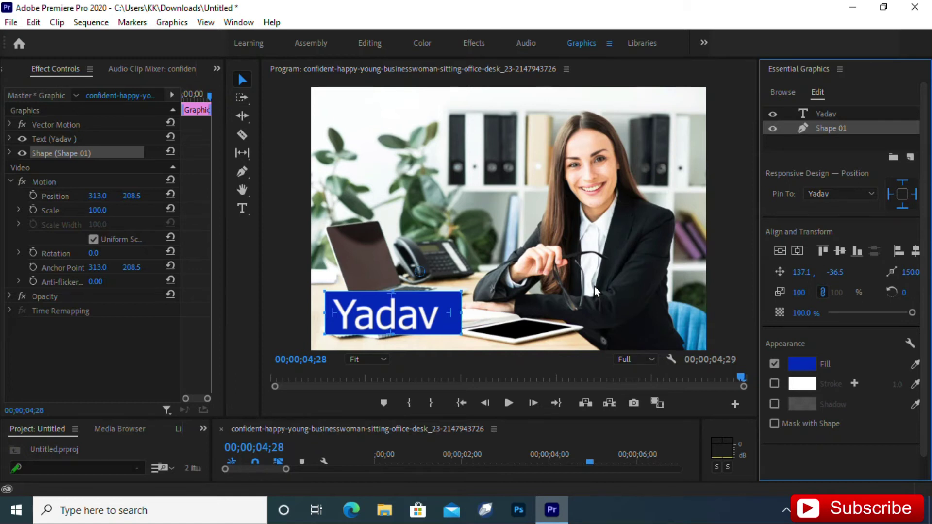
pyautogui.click(242, 208)
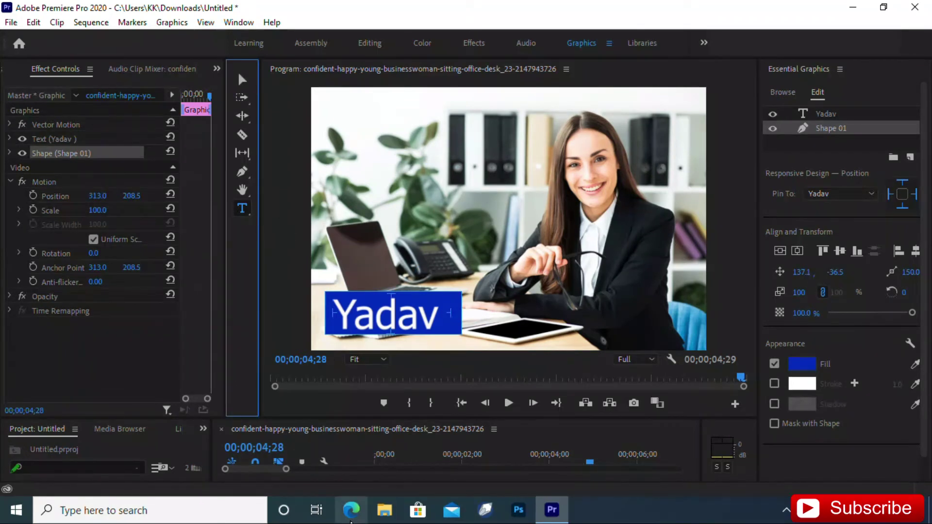
# Step: Type ' Graphics' after Yadav, fixing the typo, so the title reads 'Yadav Graphics'
pyautogui.click(436, 320)
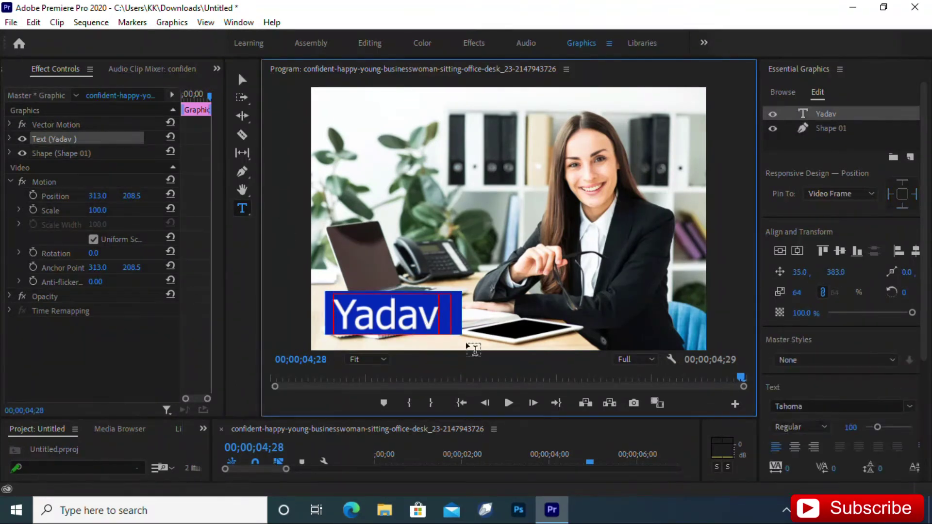
pyautogui.write('GRa')
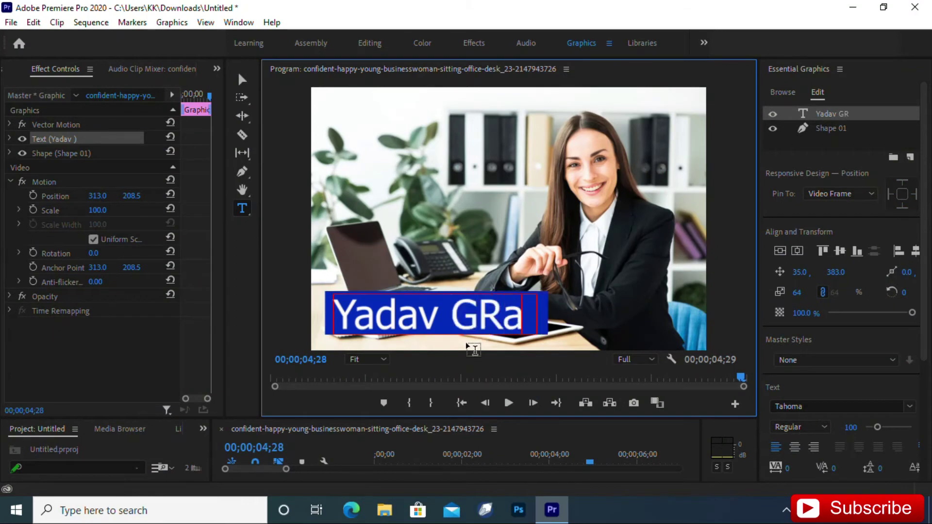
pyautogui.press('BackSpace')
pyautogui.press('BackSpace')
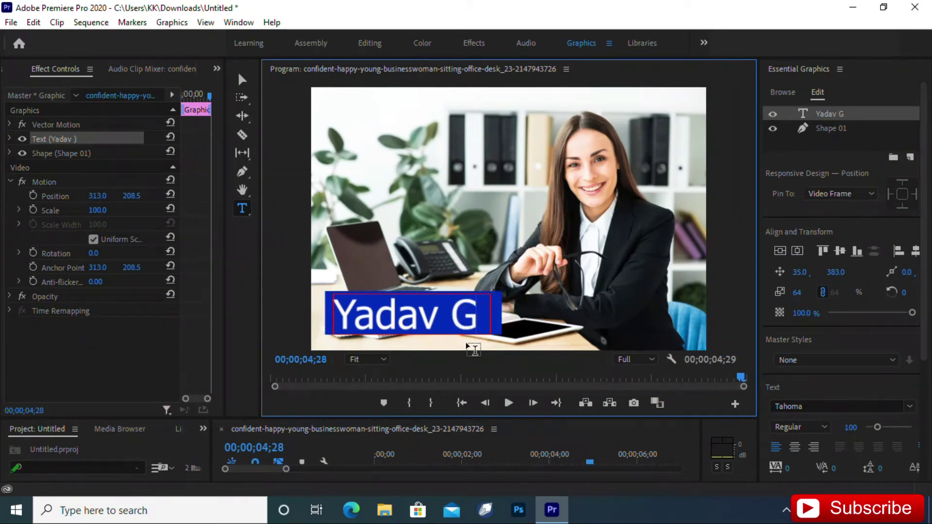
pyautogui.write('raphi')
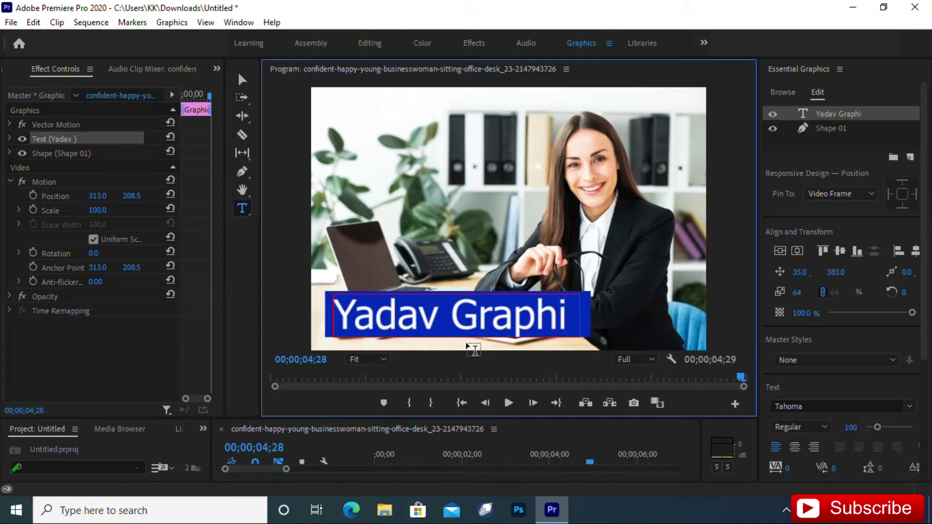
pyautogui.write('cs')
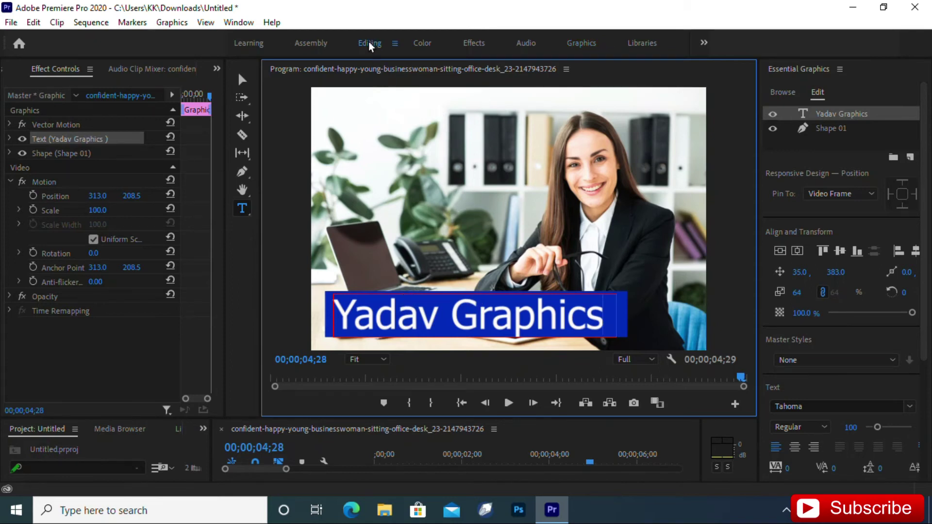
# Step: Enlarge the effect properties and timeline panels and set the playhead near the graphic's start
pyautogui.hotkey('alt', 'shift', '7')
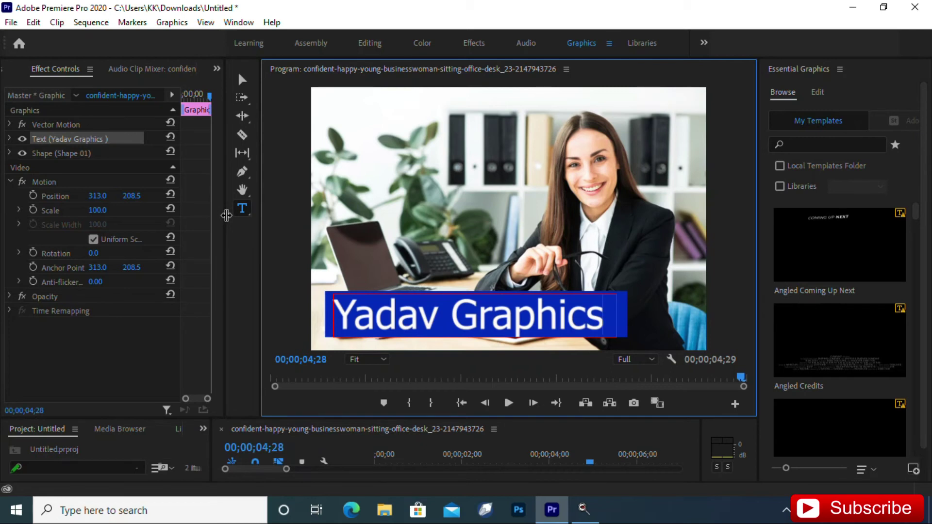
pyautogui.moveTo(223, 209); pyautogui.dragTo(341, 226)
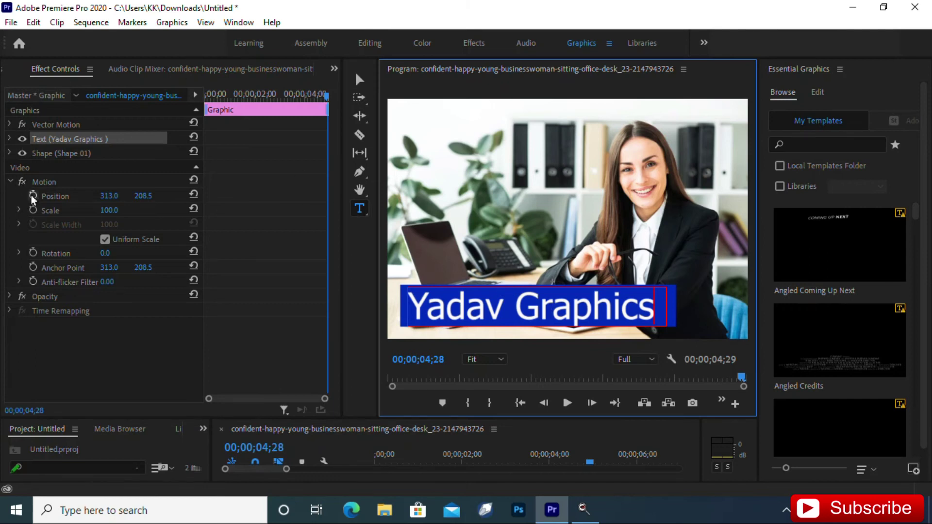
pyautogui.moveTo(239, 94)
pyautogui.mouseDown()
pyautogui.moveTo(214, 109)
pyautogui.moveTo(233, 99)
pyautogui.mouseUp()
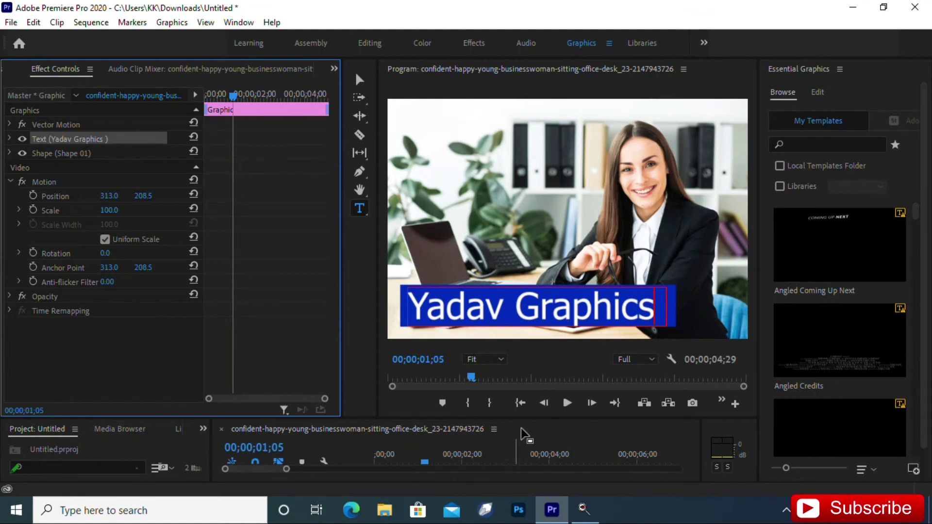
pyautogui.moveTo(526, 415); pyautogui.dragTo(526, 369)
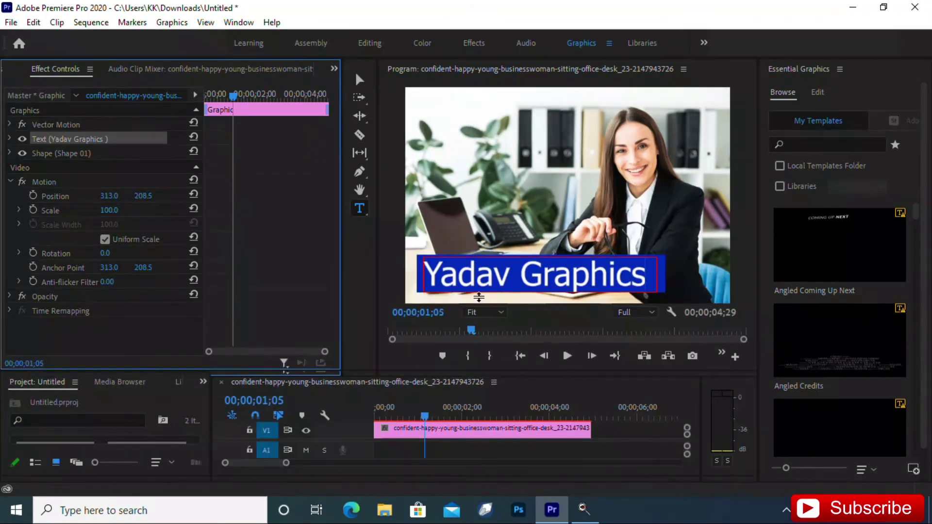
pyautogui.moveTo(234, 97); pyautogui.dragTo(238, 102)
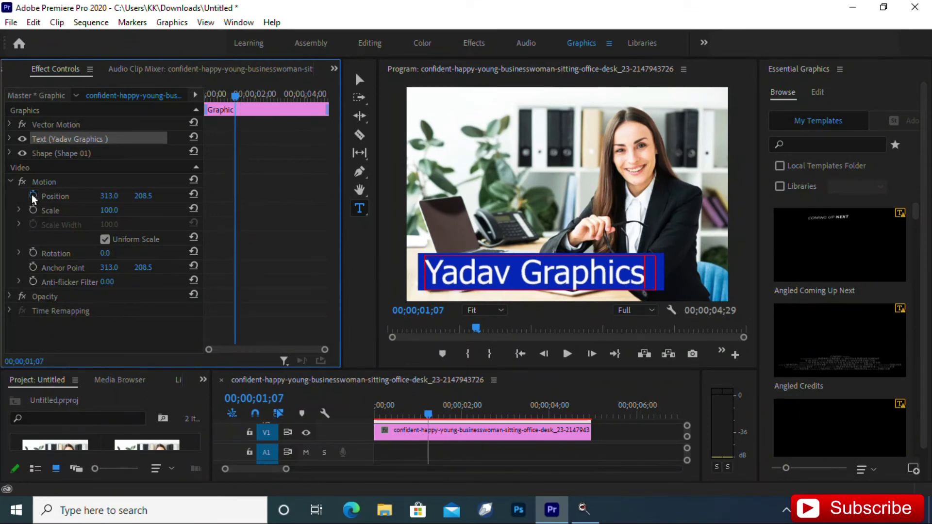
# Step: Add a Position keyframe at 313, then set X to -194 at 00;00;00;00, off the left edge
pyautogui.click(33, 196)
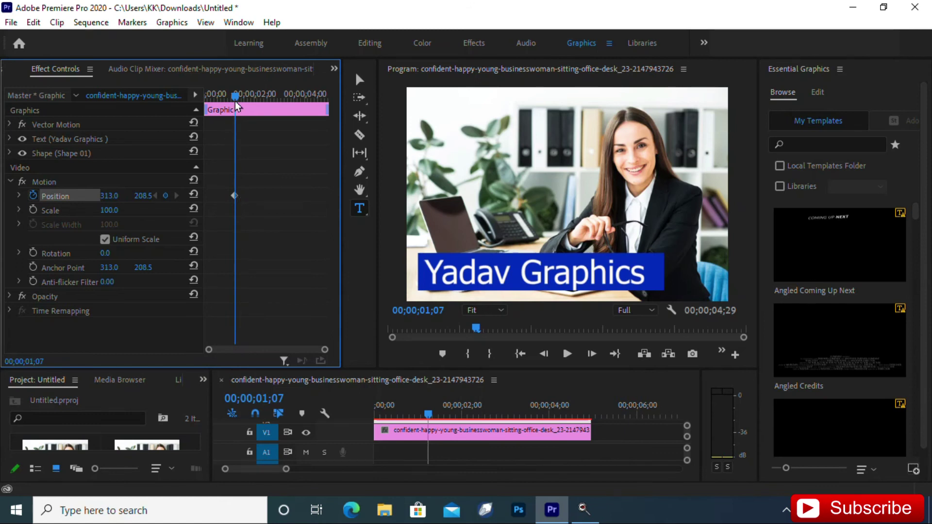
pyautogui.moveTo(235, 97); pyautogui.dragTo(204, 96)
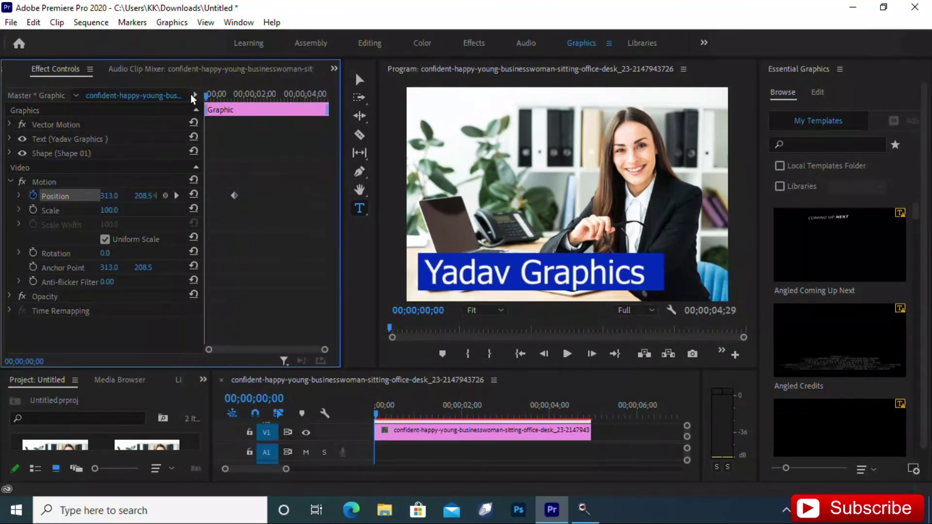
pyautogui.click(108, 196)
pyautogui.write('295')
pyautogui.press('Return')
pyautogui.moveTo(109, 196); pyautogui.dragTo(48, 196)
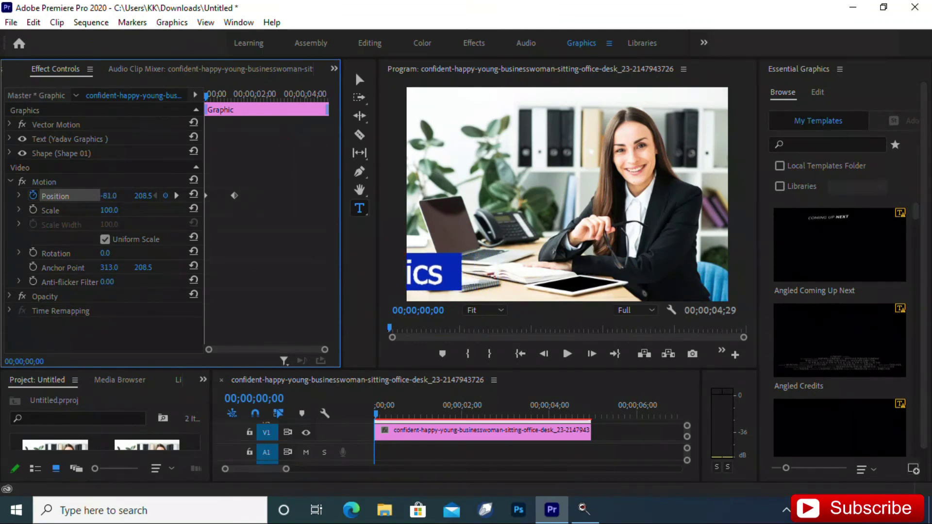
pyautogui.moveTo(109, 196); pyautogui.dragTo(107, 196)
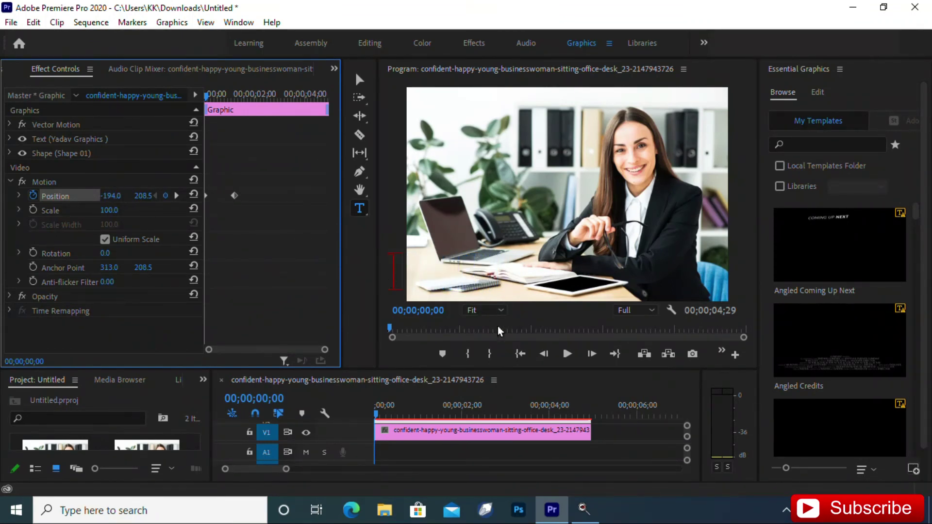
# Step: Play the clip back a few times to check the title slides in from the left
pyautogui.click(567, 356)
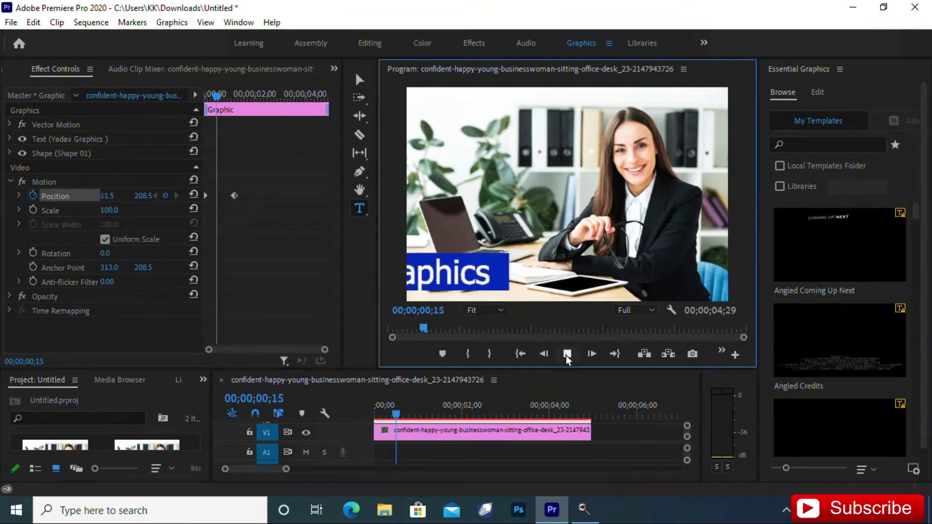
pyautogui.press('space')
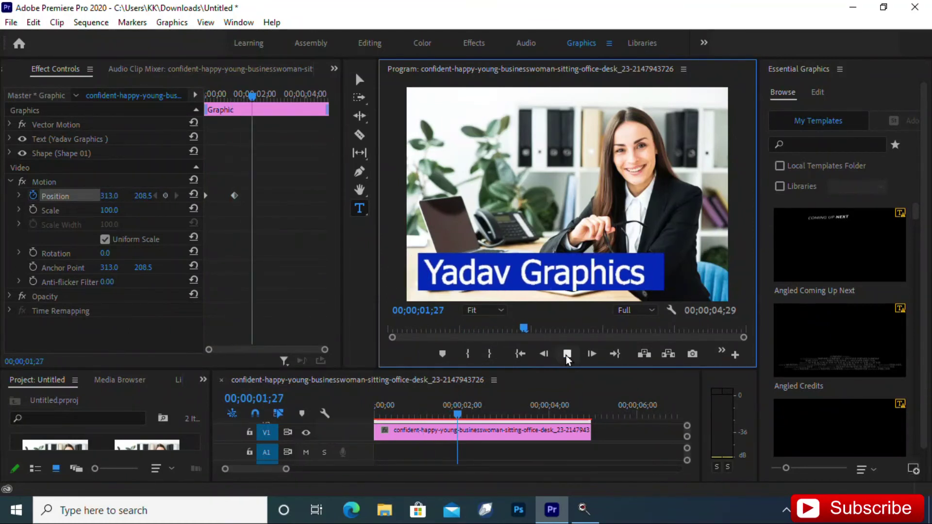
pyautogui.moveTo(457, 416); pyautogui.dragTo(371, 419)
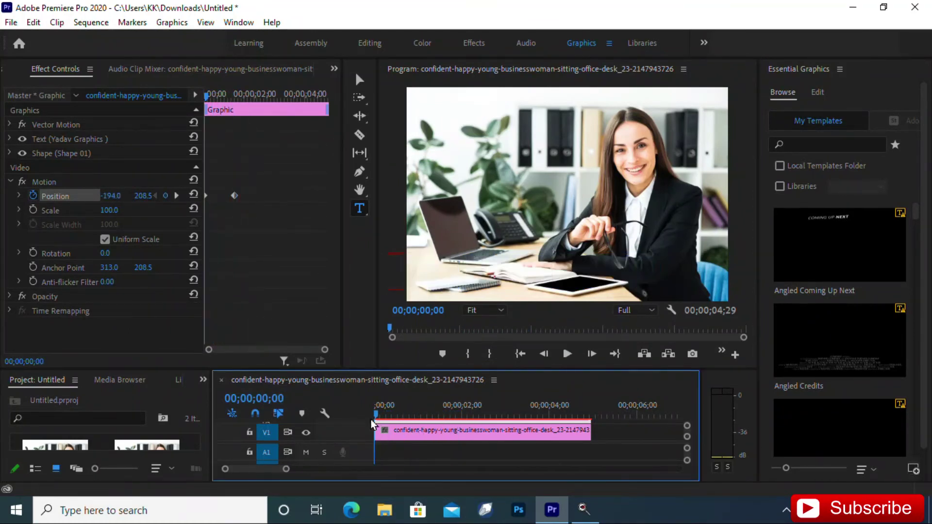
pyautogui.click(566, 354)
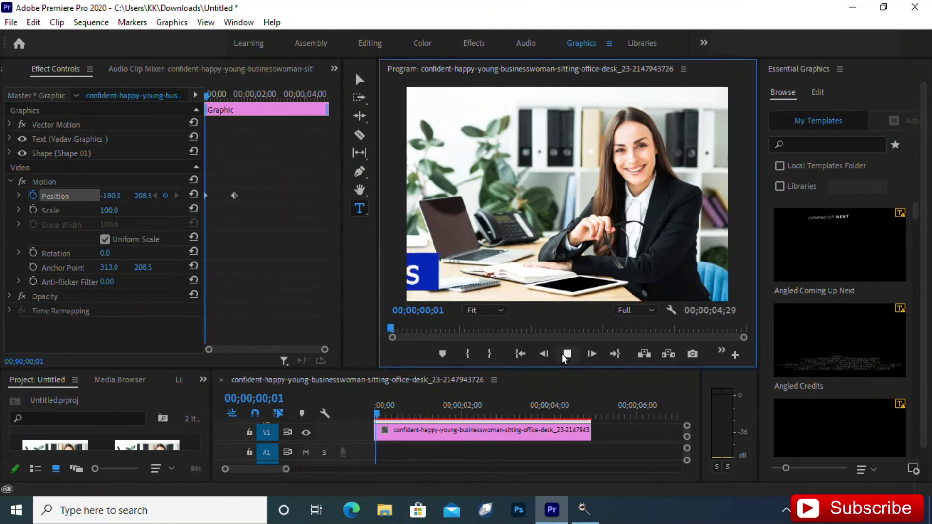
pyautogui.click(241, 95)
pyautogui.moveTo(241, 97); pyautogui.dragTo(187, 95)
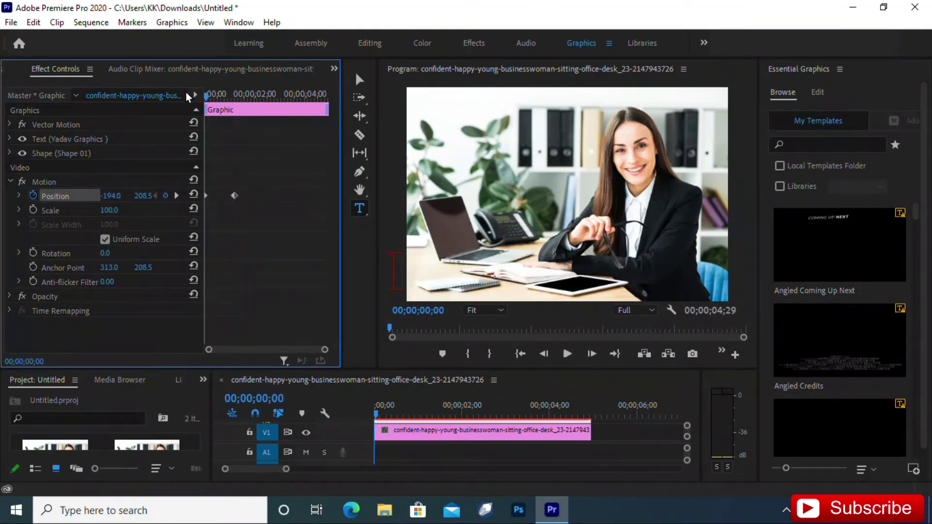
pyautogui.click(567, 354)
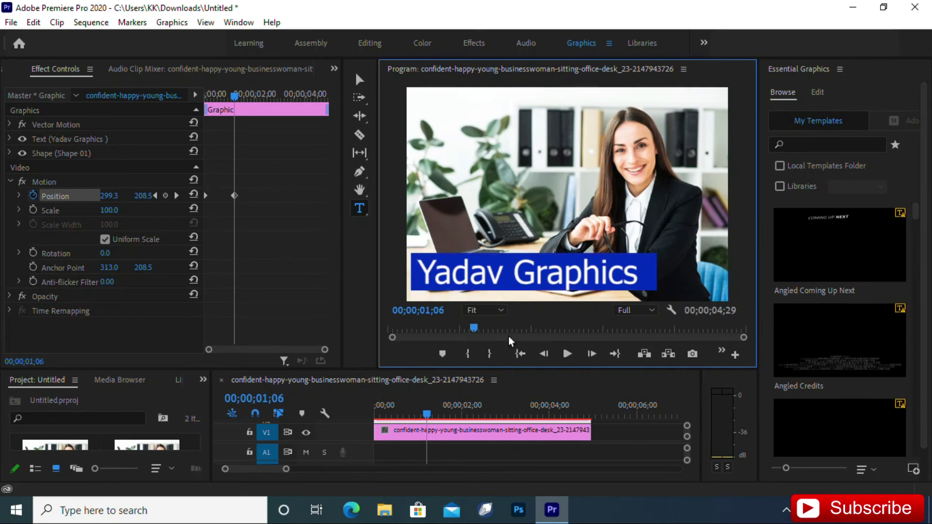
pyautogui.moveTo(472, 328)
pyautogui.mouseDown()
pyautogui.moveTo(391, 329)
pyautogui.moveTo(503, 336)
pyautogui.mouseUp()
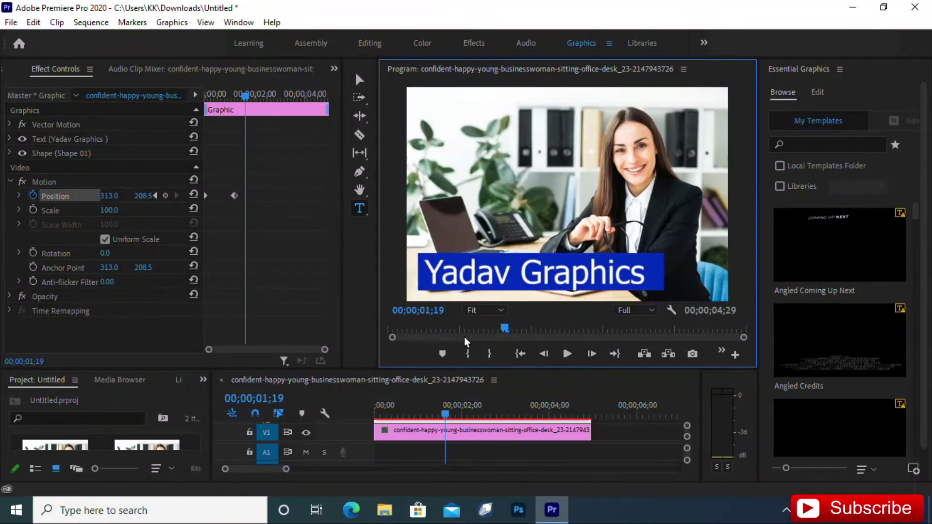
# Step: Copy the 313 Position keyframe and paste it at 00;00;02;14 so the title holds still
pyautogui.rightClick(234, 195)
pyautogui.click(270, 236)
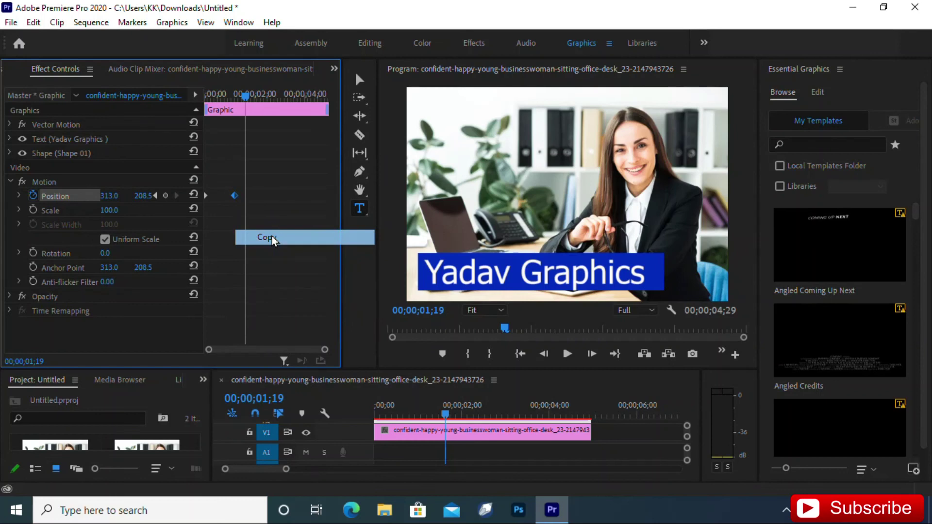
pyautogui.moveTo(246, 98); pyautogui.dragTo(266, 98)
pyautogui.rightClick(276, 192)
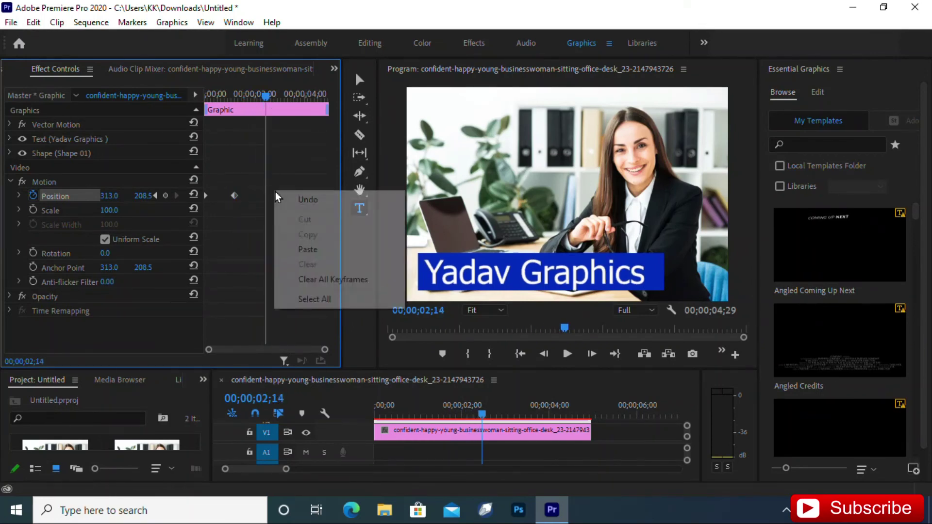
pyautogui.click(318, 247)
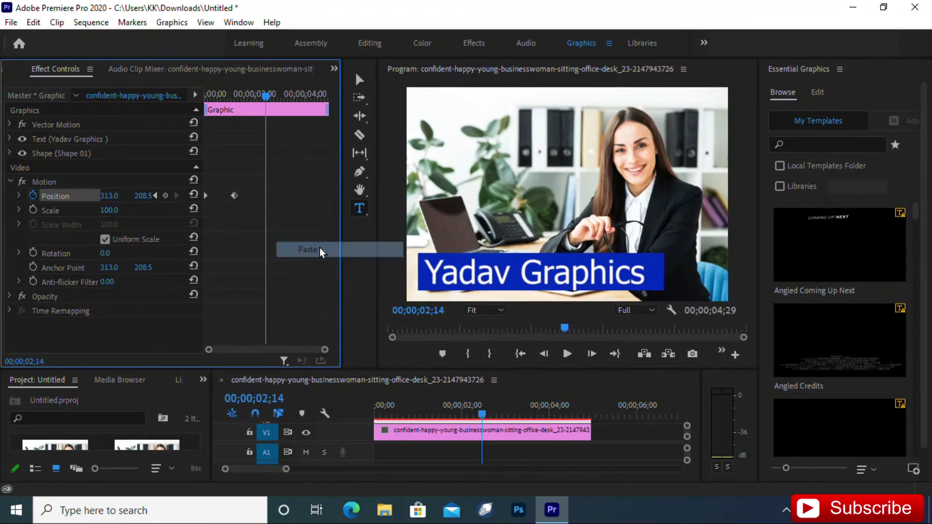
# Step: Copy the -194 keyframe and paste it at 00;00;03;19 so the title exits left
pyautogui.rightClick(206, 195)
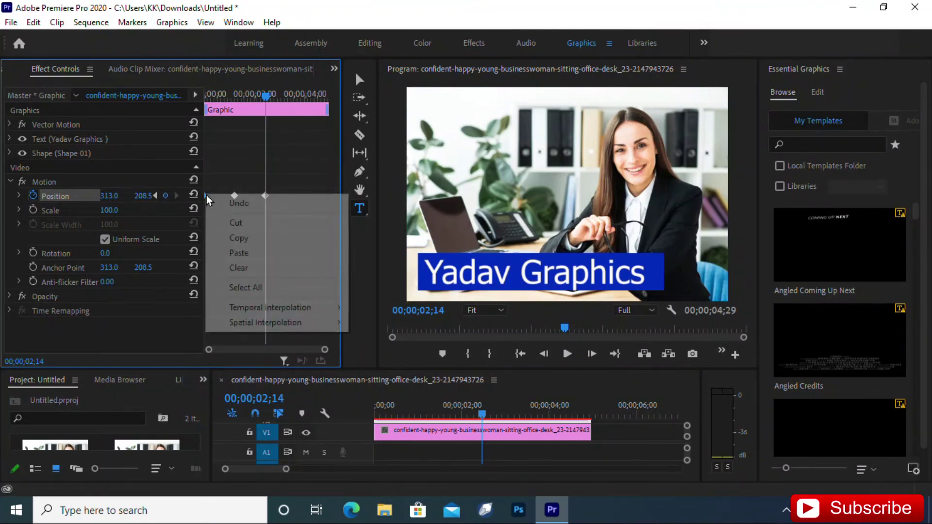
pyautogui.click(250, 236)
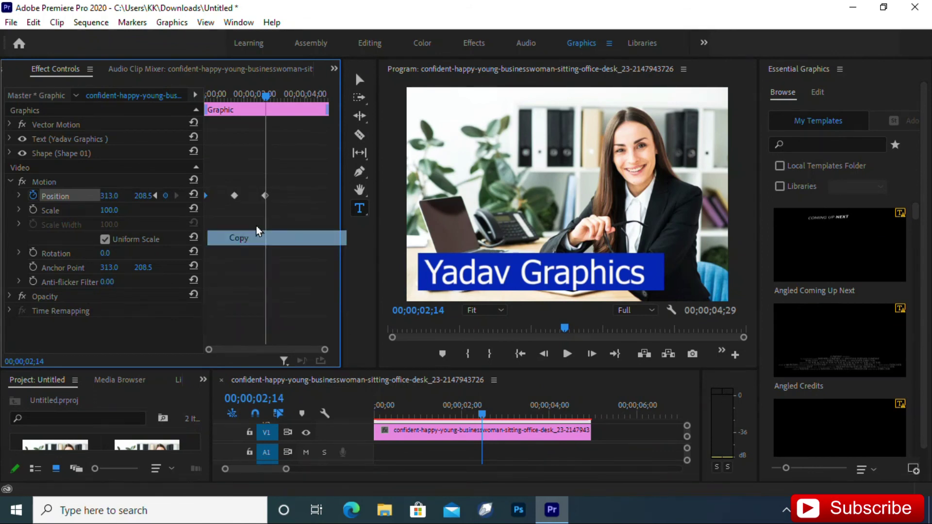
pyautogui.moveTo(270, 95); pyautogui.dragTo(295, 101)
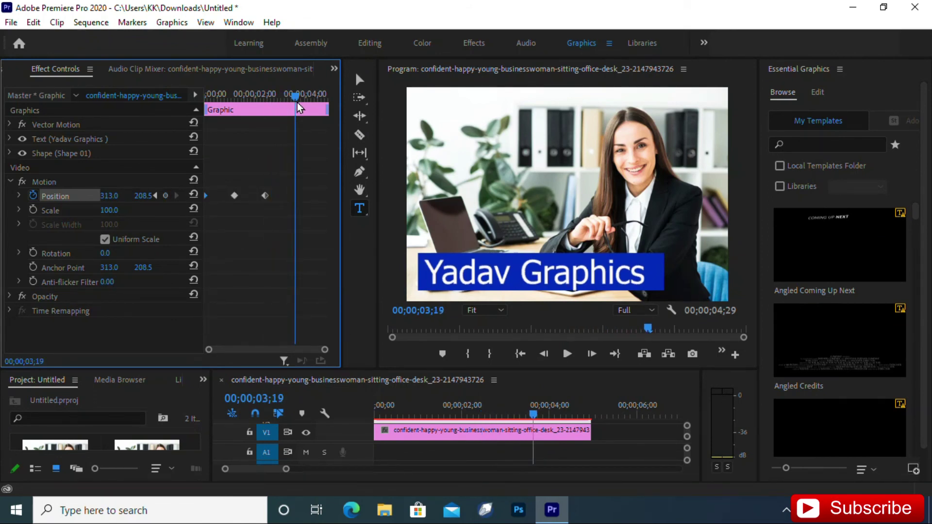
pyautogui.rightClick(309, 186)
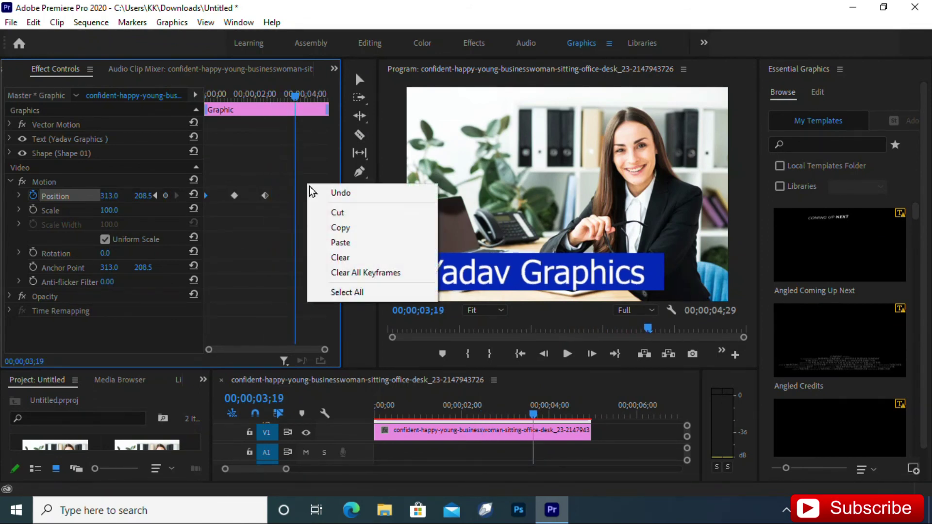
pyautogui.click(340, 242)
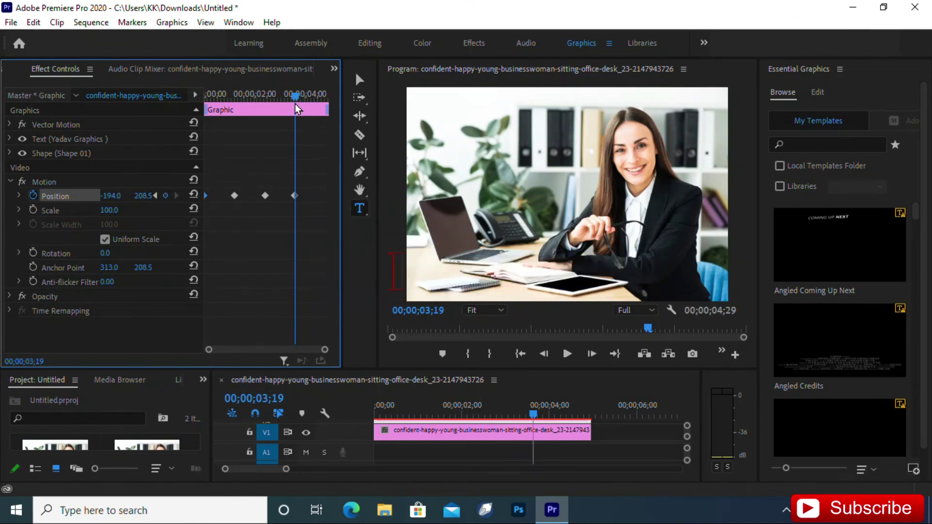
pyautogui.moveTo(293, 99); pyautogui.dragTo(182, 87)
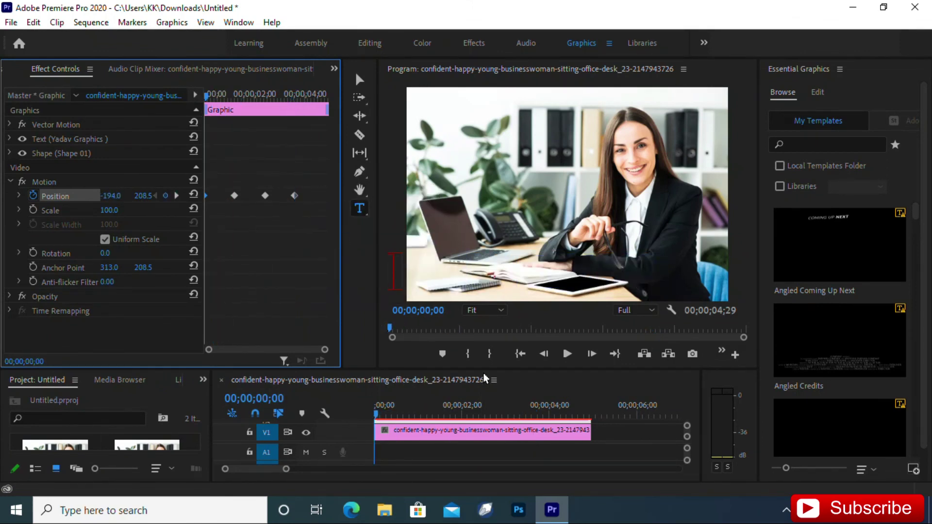
pyautogui.click(568, 355)
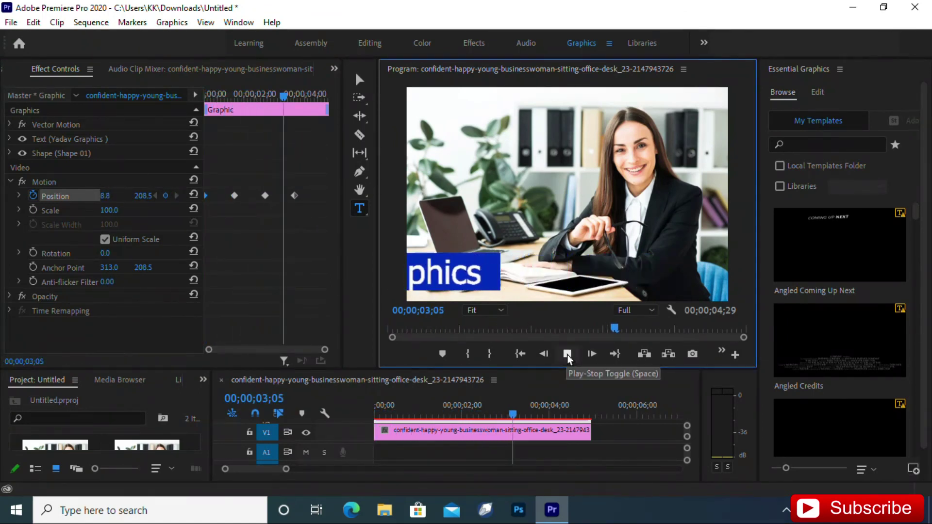
pyautogui.click(567, 355)
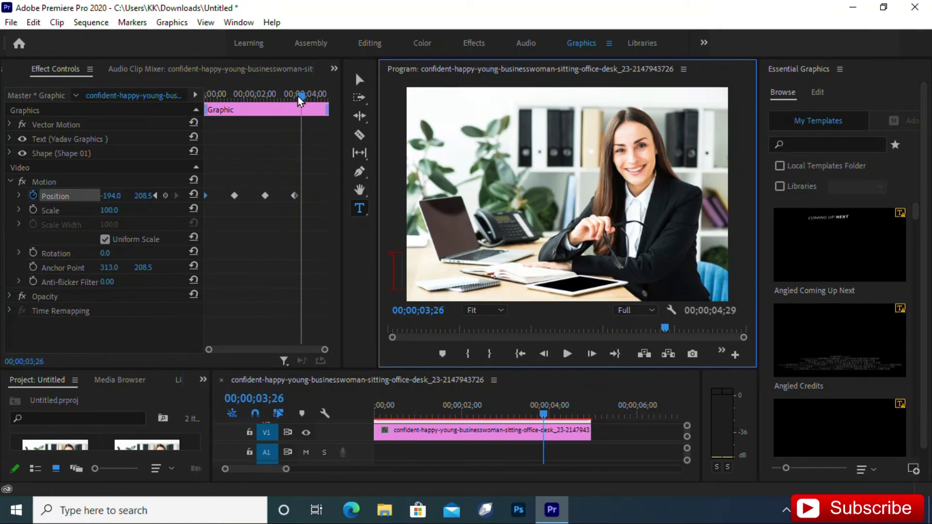
pyautogui.moveTo(299, 95); pyautogui.dragTo(185, 105)
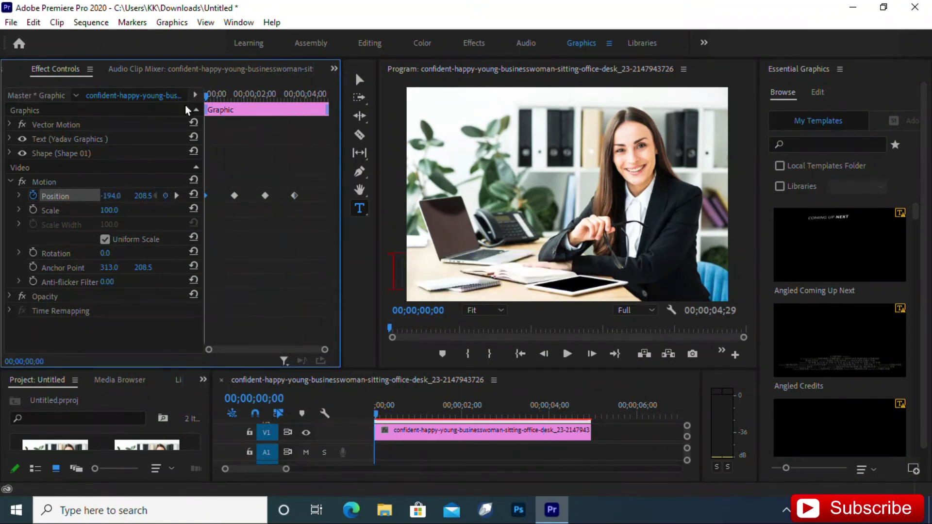
pyautogui.click(567, 354)
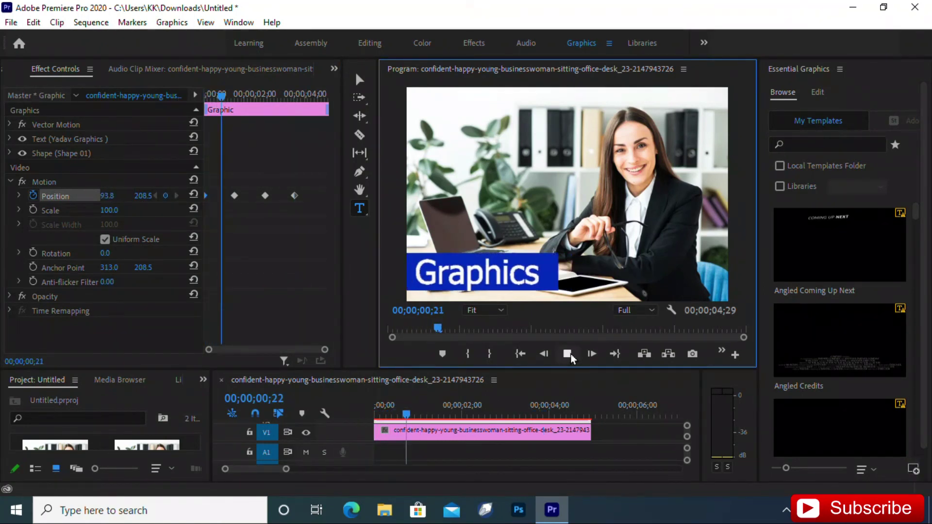
pyautogui.click(568, 354)
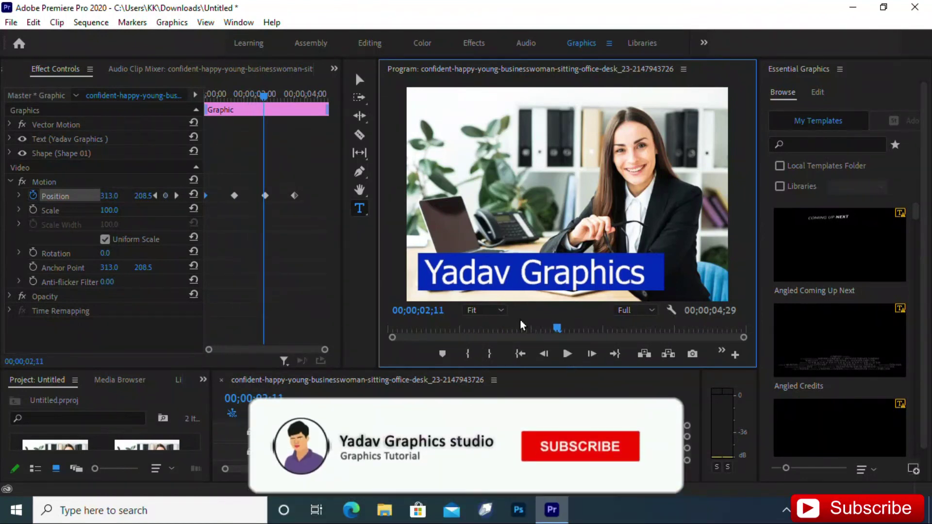
pyautogui.click(567, 354)
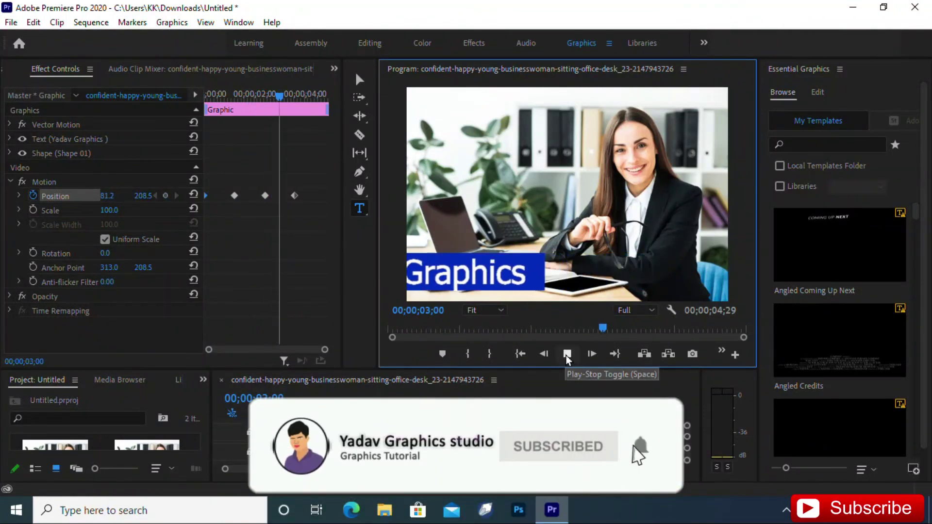
pyautogui.click(565, 358)
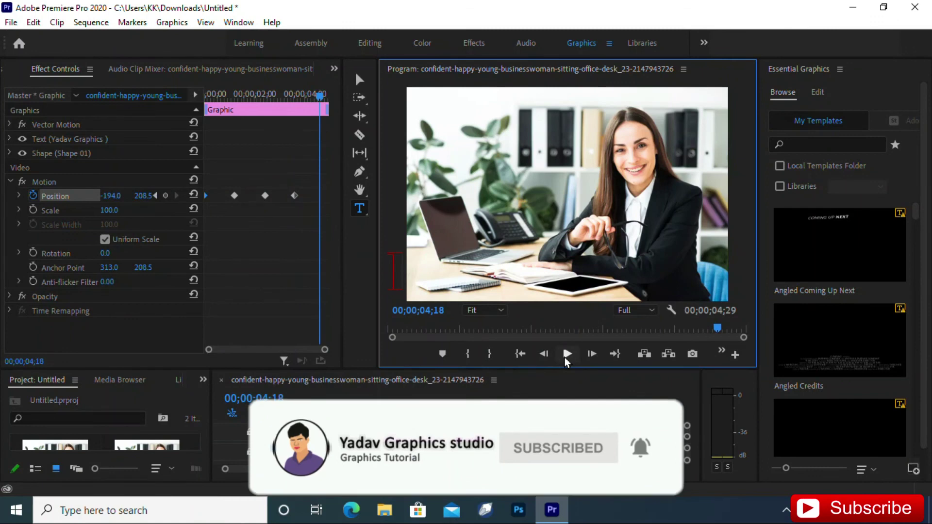